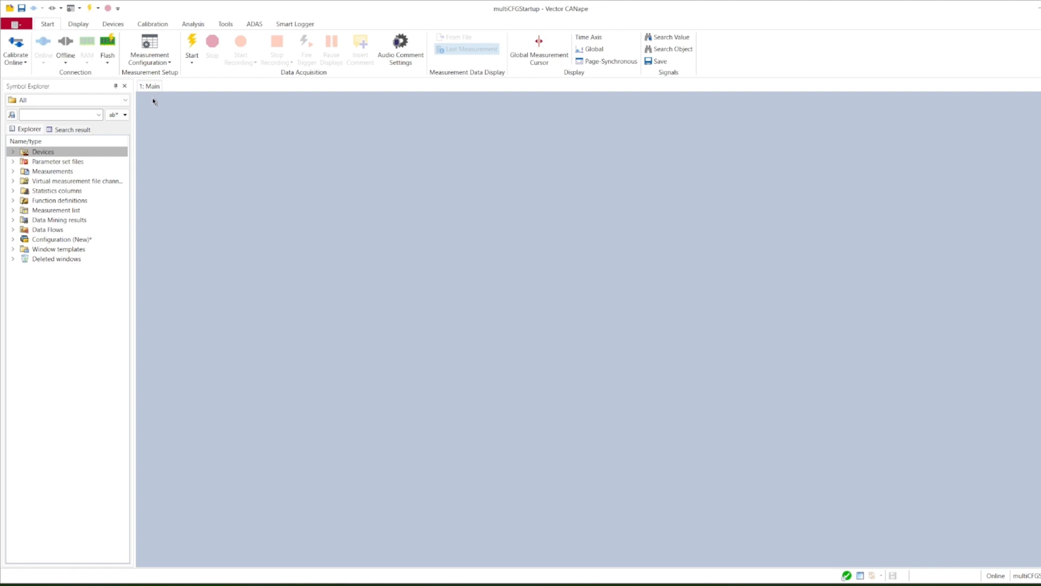
# Step: Save the project together with its configuration, naming the configuration file Main
pyautogui.click(22, 8)
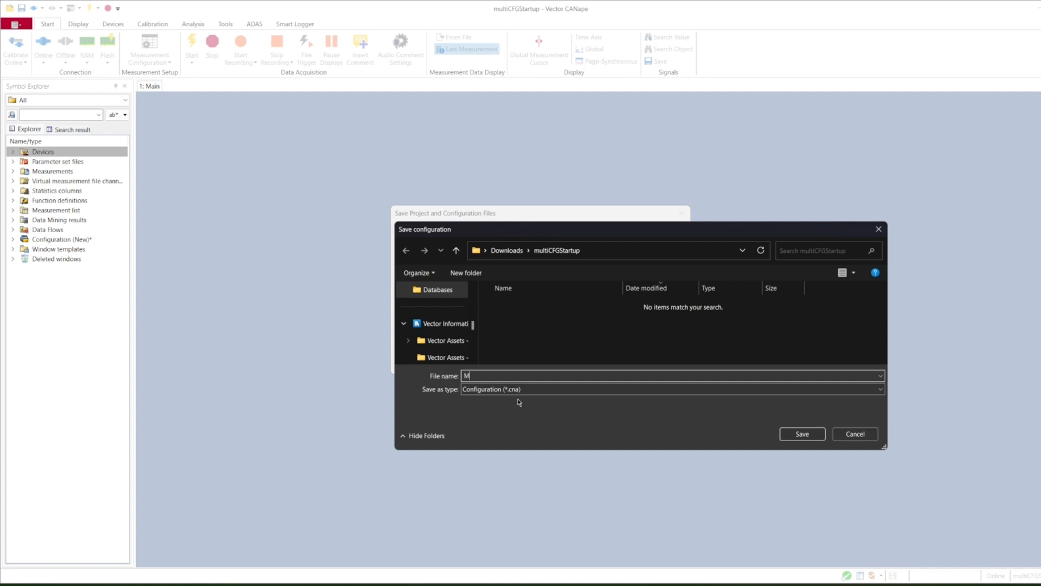
pyautogui.write('ain')
pyautogui.press('Return')
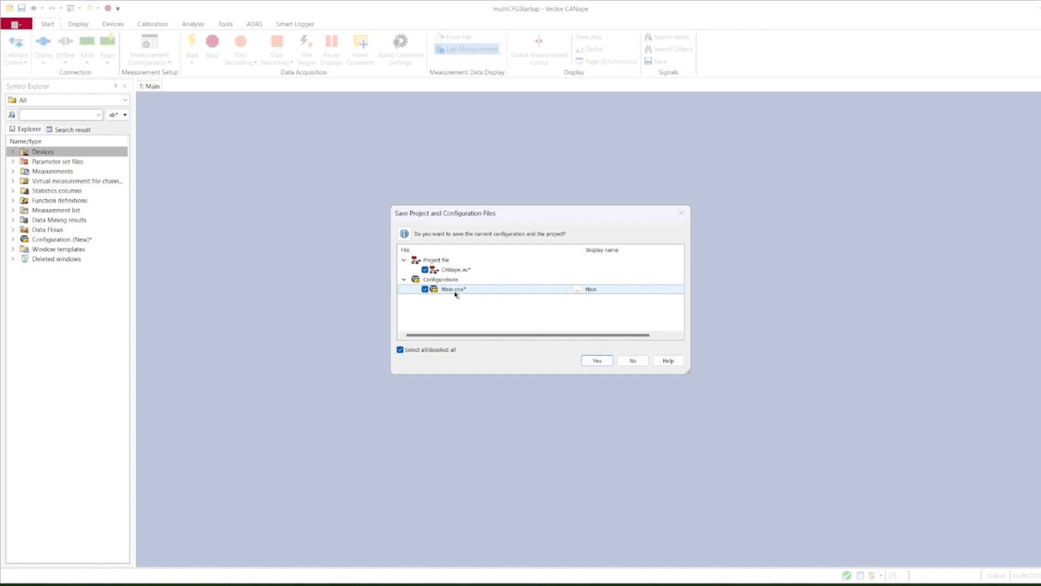
pyautogui.click(601, 360)
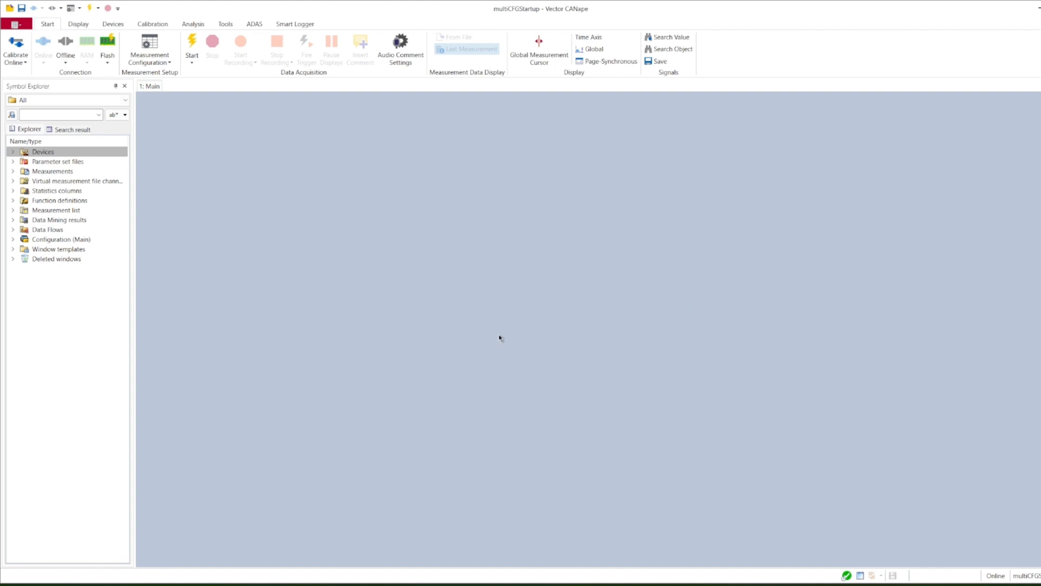
# Step: Add a Write window in the lower part of the Main page and clear its messages
pyautogui.rightClick(187, 127)
pyautogui.moveTo(211, 133)
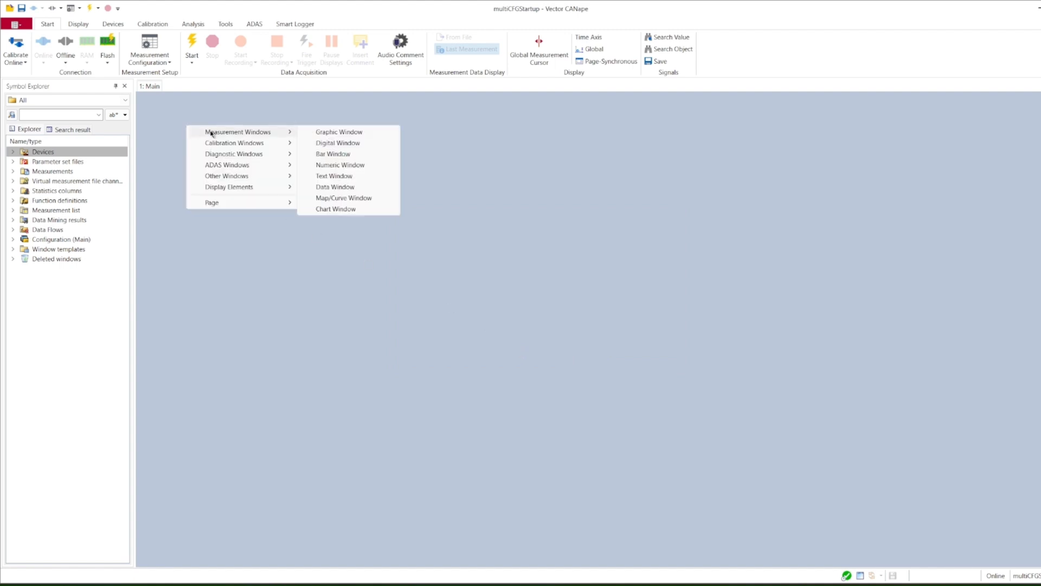
pyautogui.moveTo(231, 177)
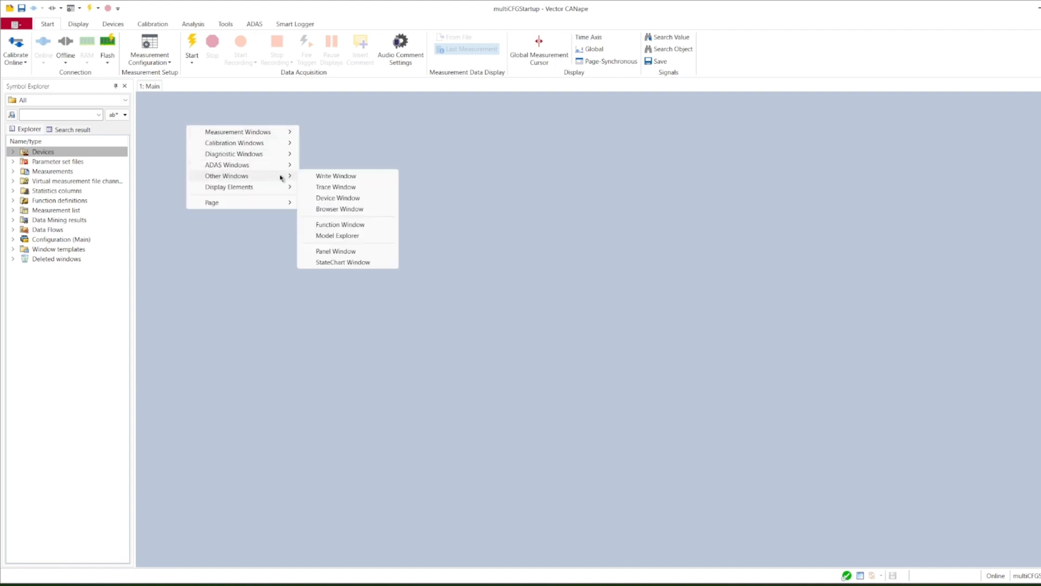
pyautogui.click(336, 177)
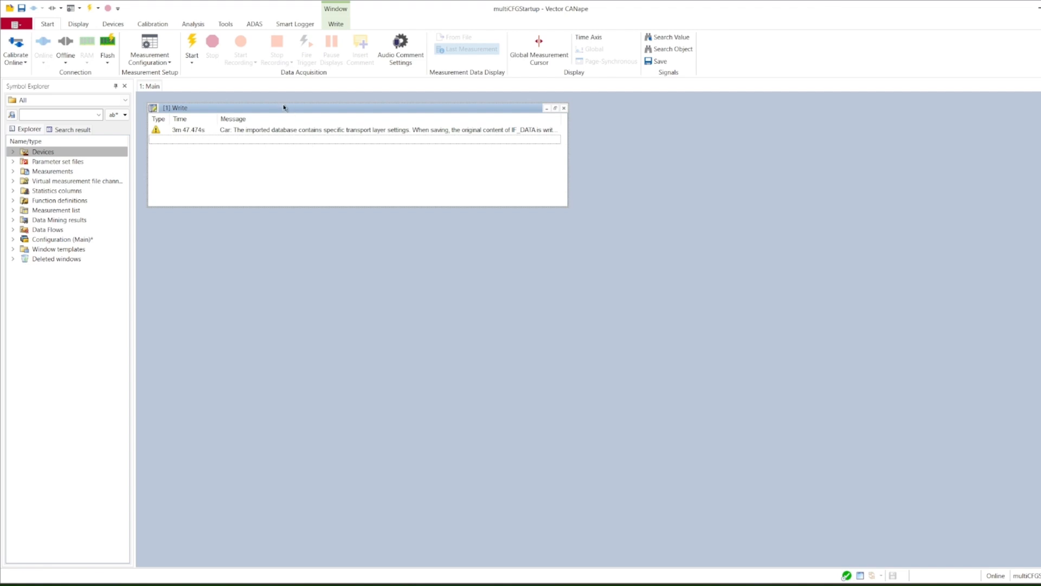
pyautogui.moveTo(286, 106); pyautogui.dragTo(279, 366)
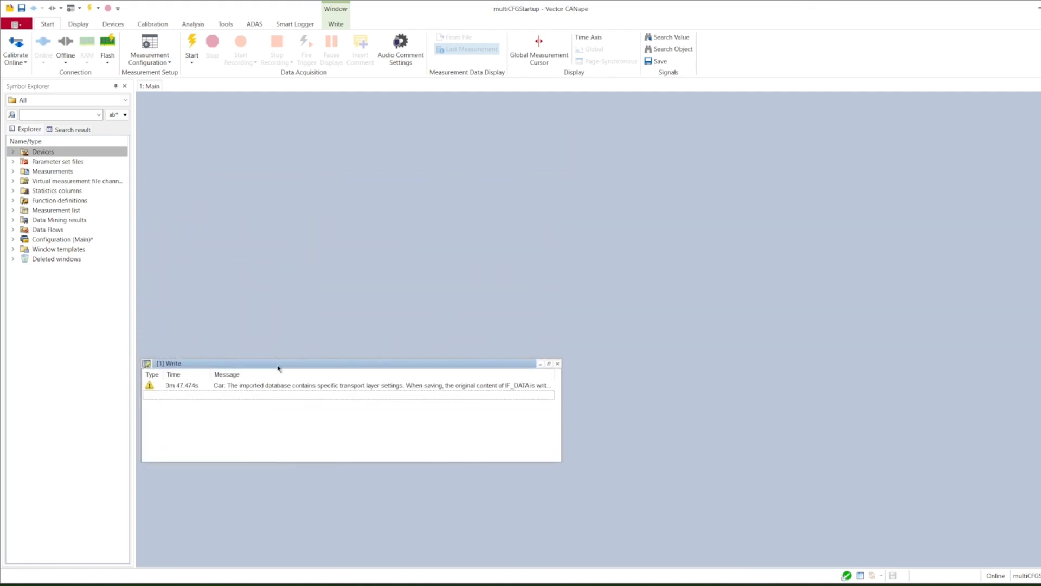
pyautogui.rightClick(282, 411)
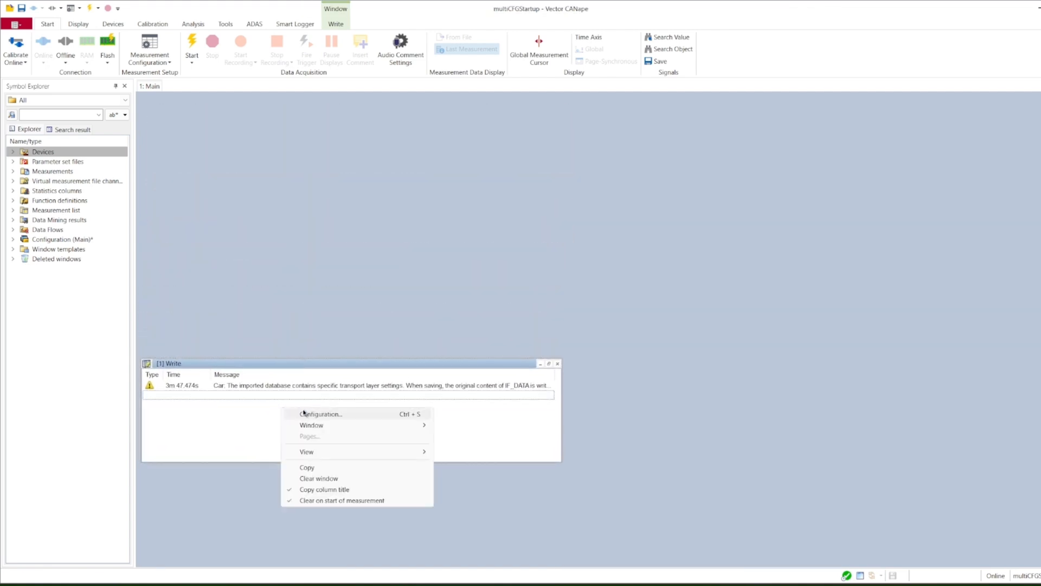
pyautogui.click(332, 476)
# Step: Add a Trace window across the upper part of the Main page and fit the Write window directly beneath it at full width
pyautogui.rightClick(175, 136)
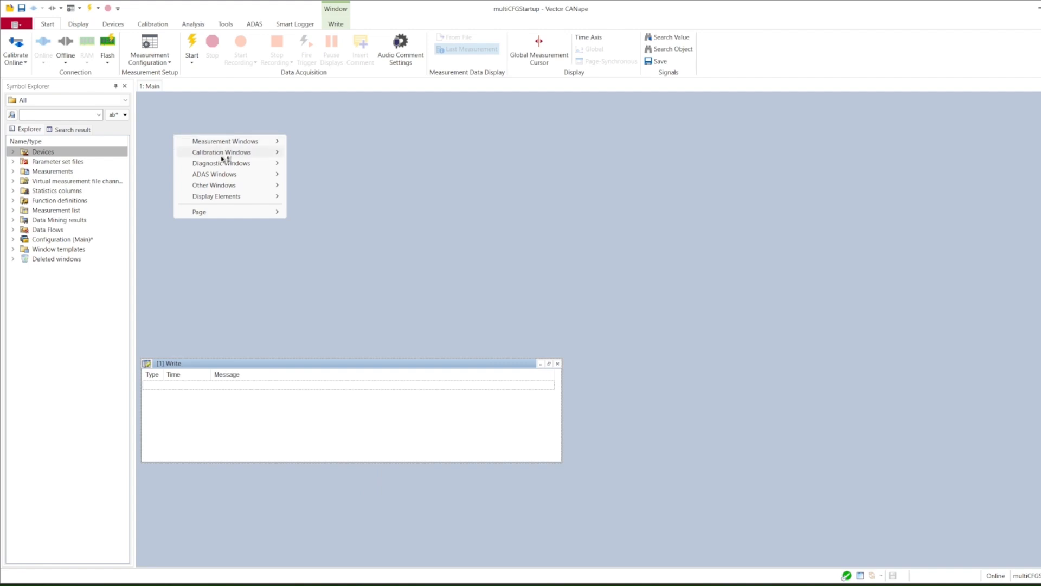
pyautogui.moveTo(269, 186)
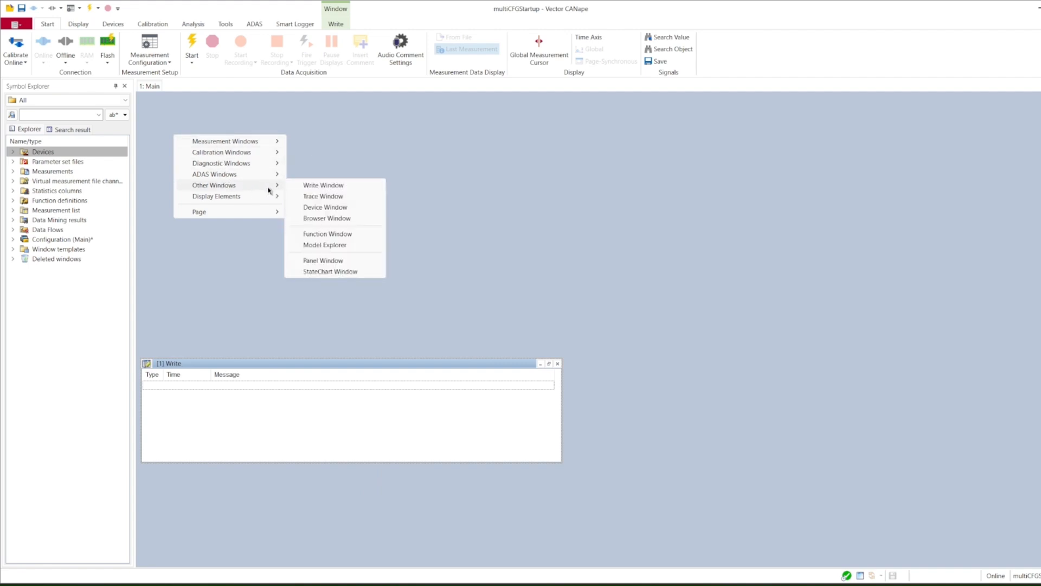
pyautogui.click(319, 199)
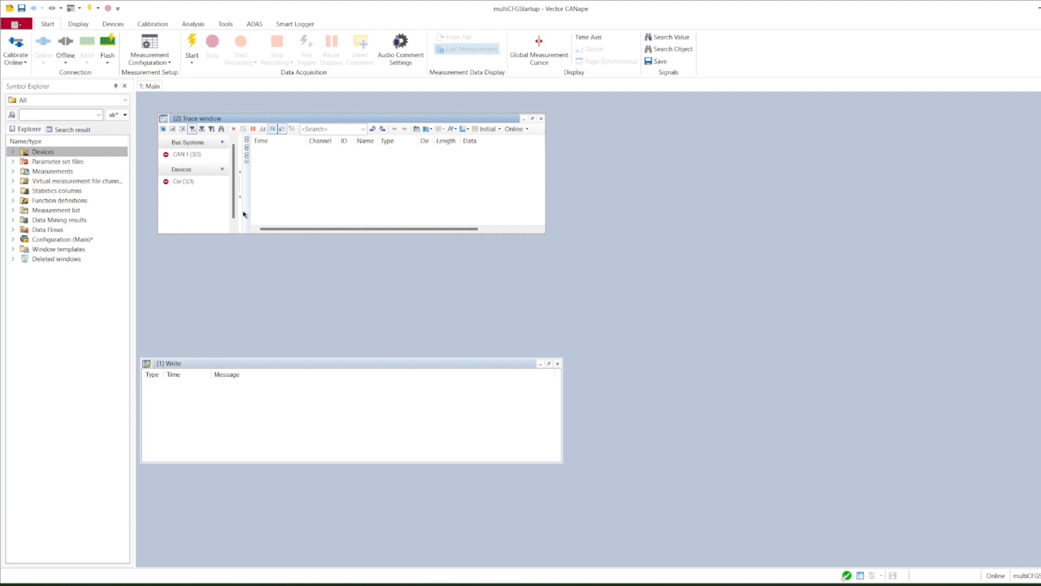
pyautogui.moveTo(205, 122); pyautogui.dragTo(183, 100)
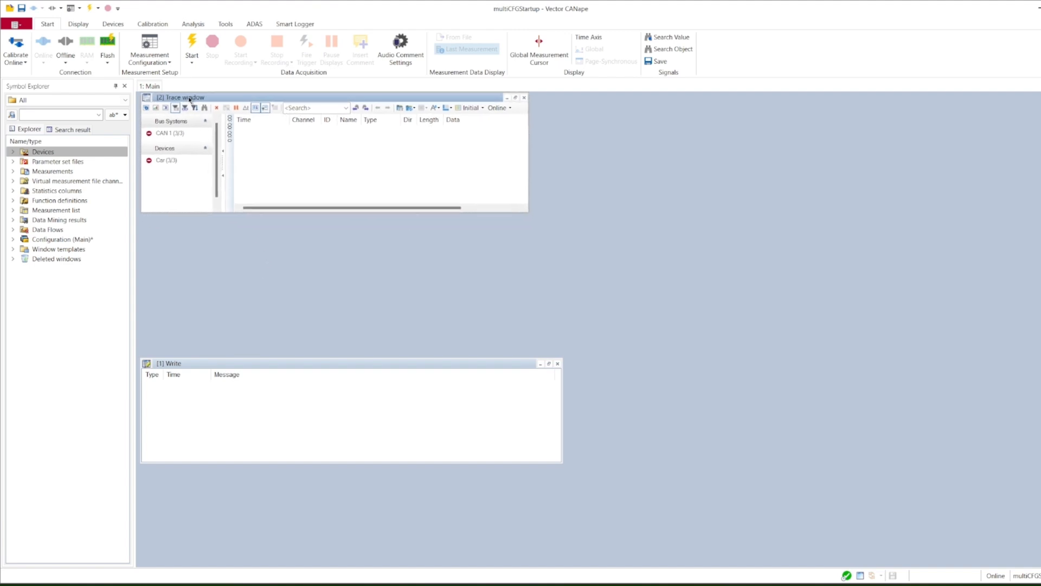
pyautogui.moveTo(518, 213)
pyautogui.mouseDown()
pyautogui.moveTo(657, 290)
pyautogui.moveTo(792, 318)
pyautogui.moveTo(1040, 345)
pyautogui.mouseUp()
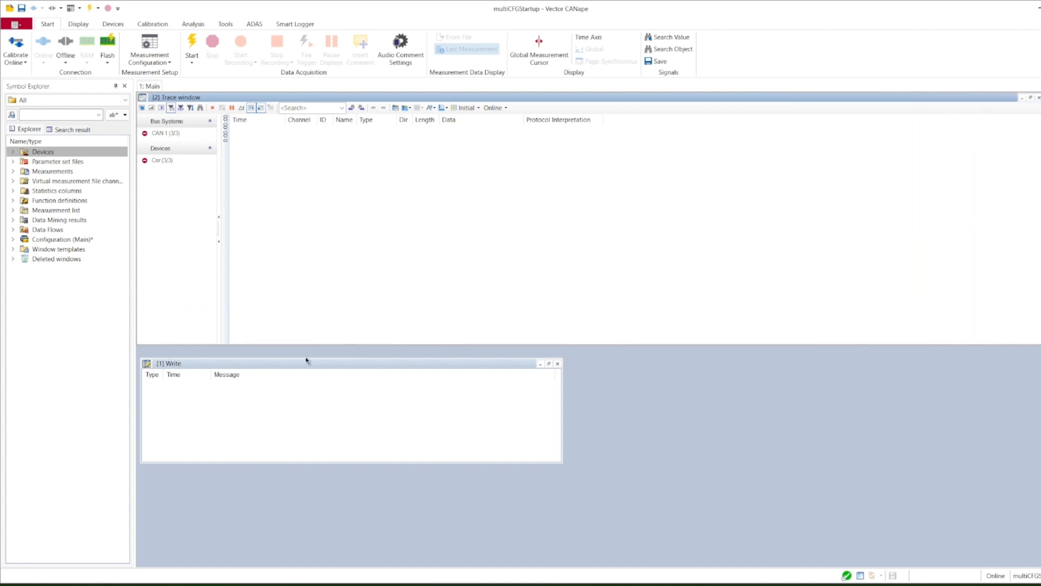
pyautogui.moveTo(275, 365); pyautogui.dragTo(272, 356)
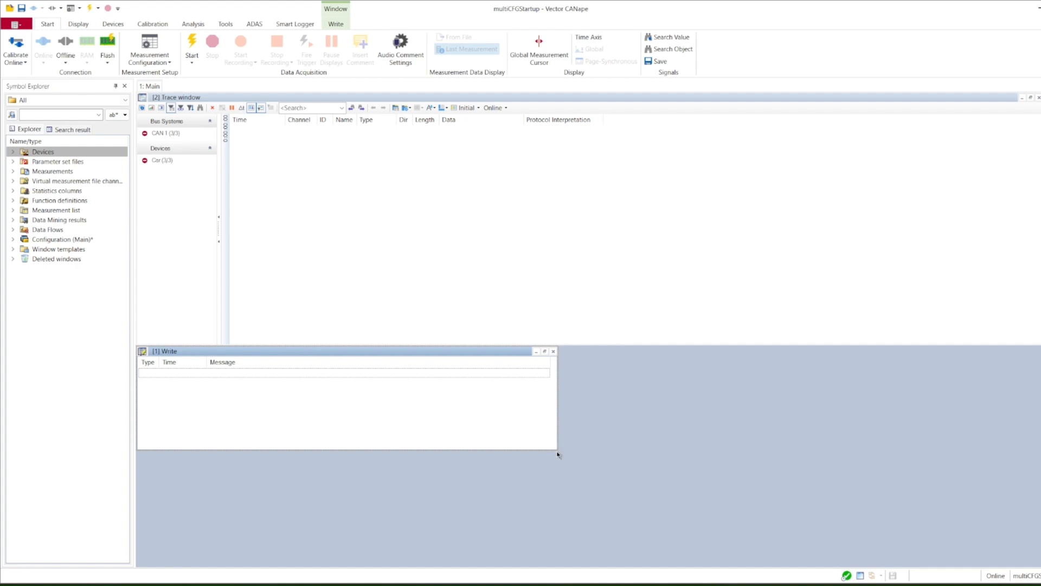
pyautogui.moveTo(557, 456); pyautogui.dragTo(1039, 493)
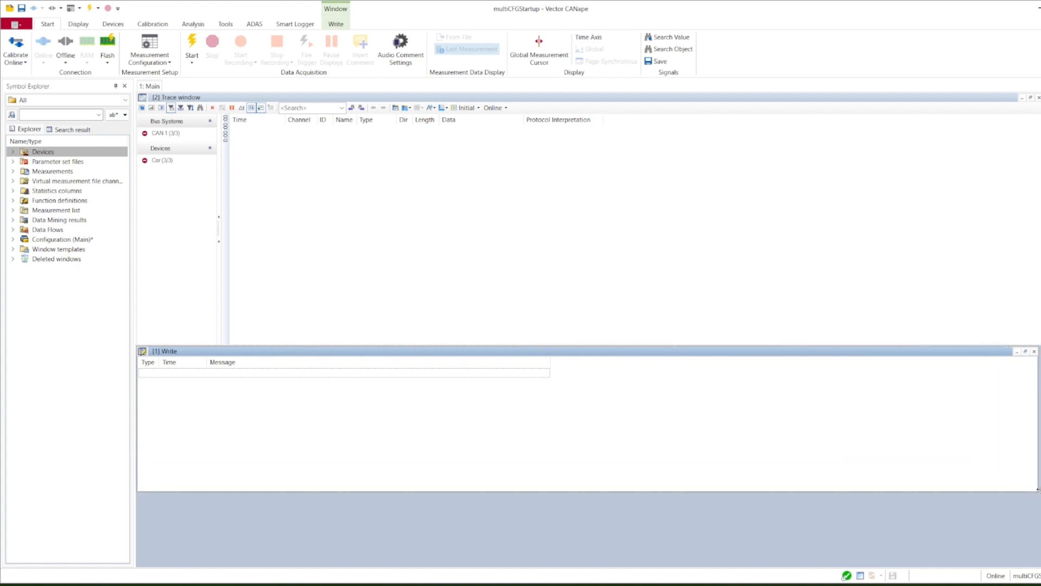
# Step: Enable the display of CAN 1 and the Car device in the Trace window, and save the configuration
pyautogui.click(154, 140)
pyautogui.click(155, 133)
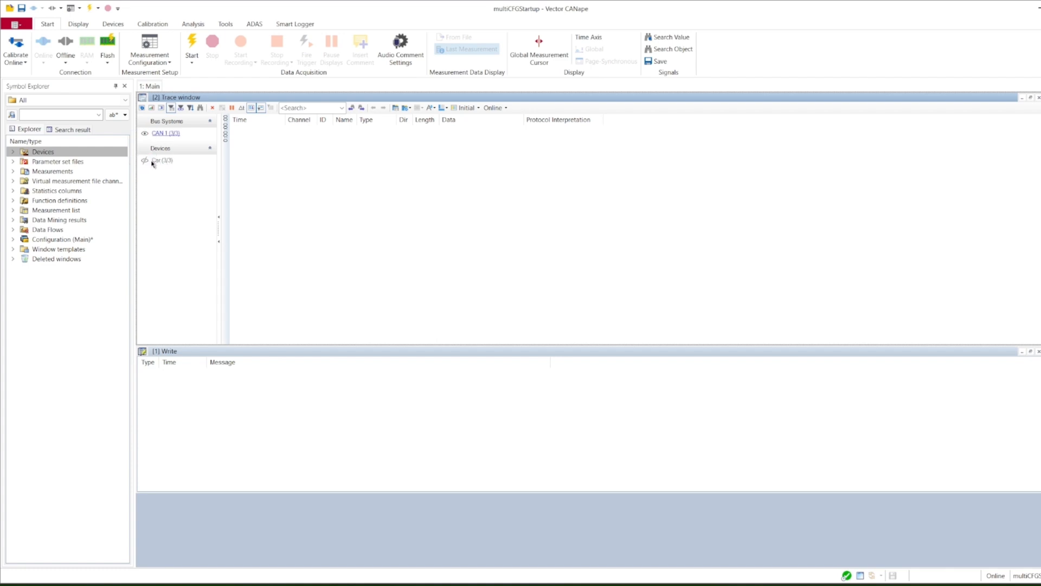
pyautogui.click(155, 160)
pyautogui.click(22, 8)
# Step: Add an empty configuration with the file name Calibration.cna under Main.cna in the Configuration Manager
pyautogui.click(16, 240)
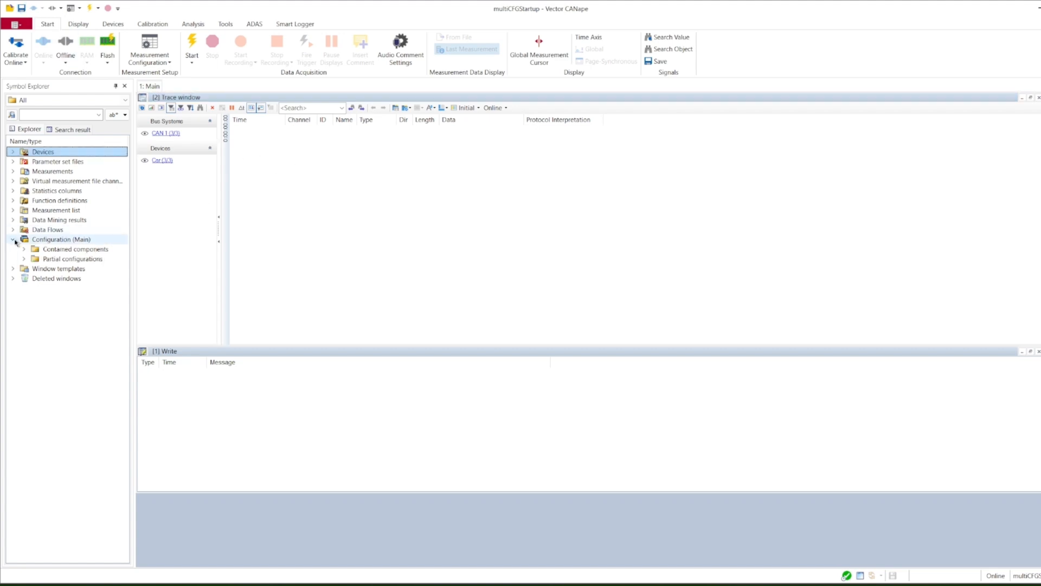
pyautogui.rightClick(93, 241)
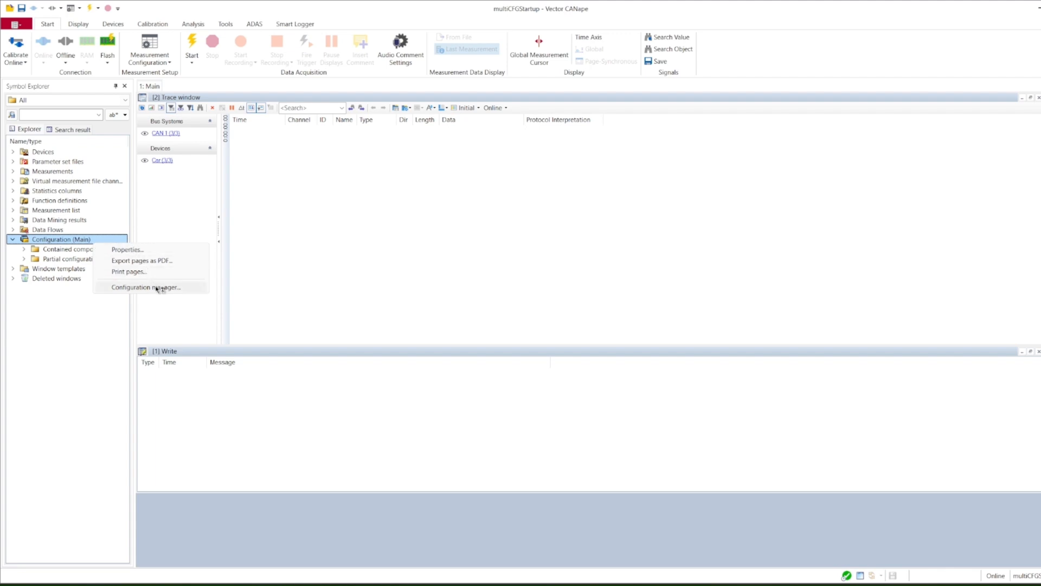
pyautogui.click(185, 291)
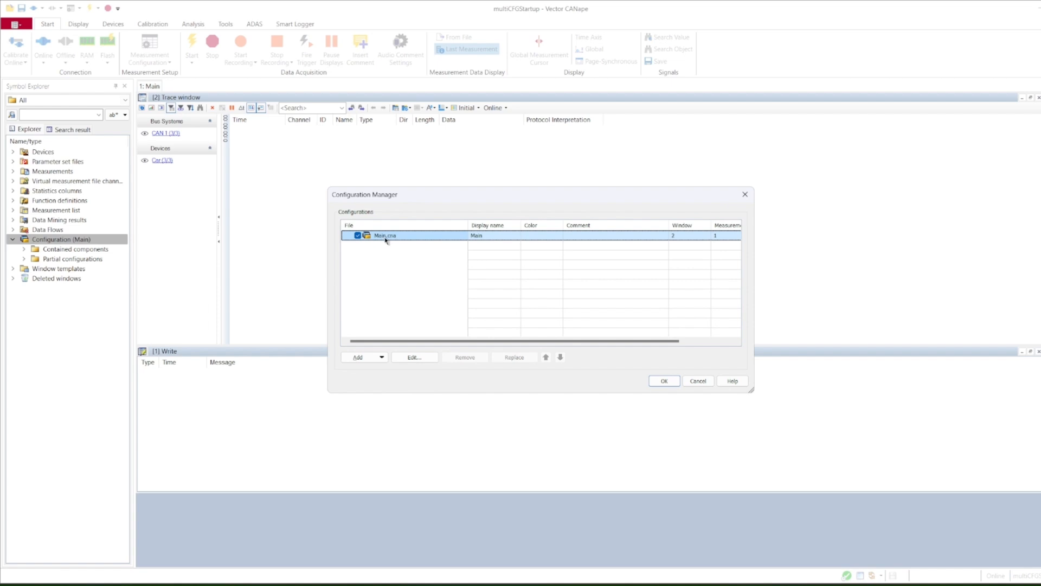
pyautogui.click(382, 357)
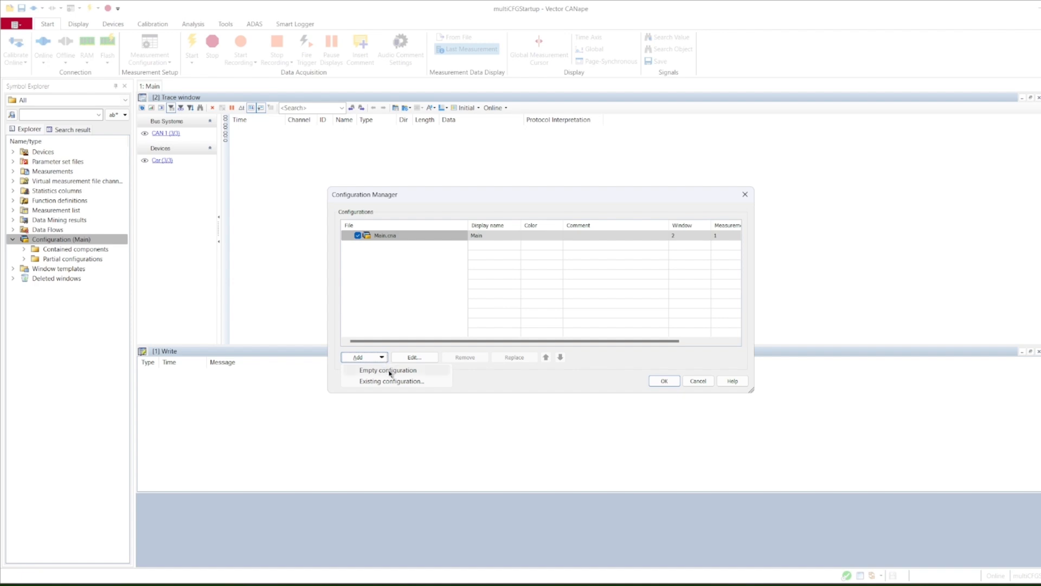
pyautogui.click(391, 371)
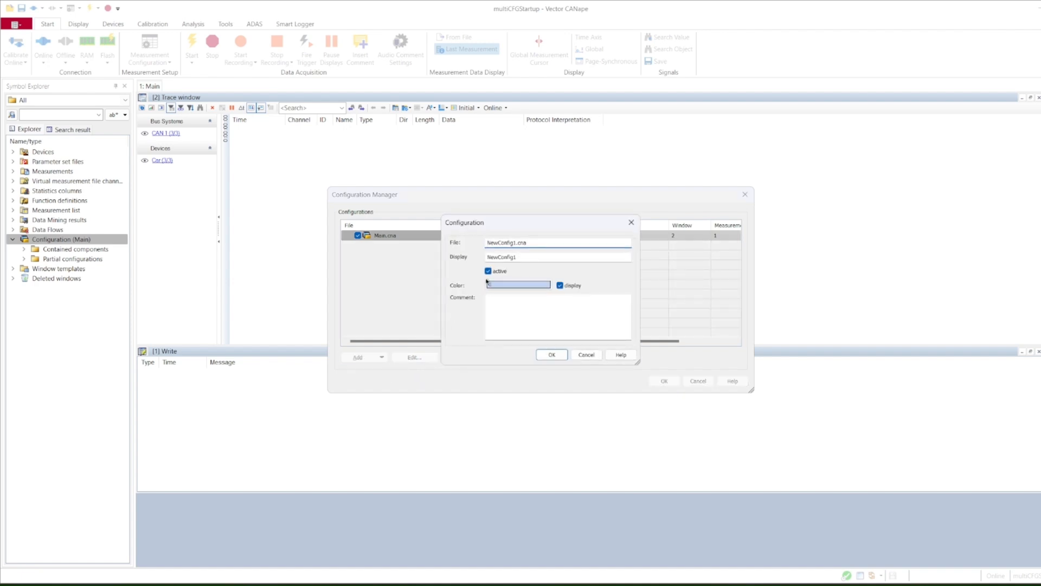
pyautogui.moveTo(487, 242); pyautogui.dragTo(512, 242)
pyautogui.write('Calibration')
pyautogui.click(552, 355)
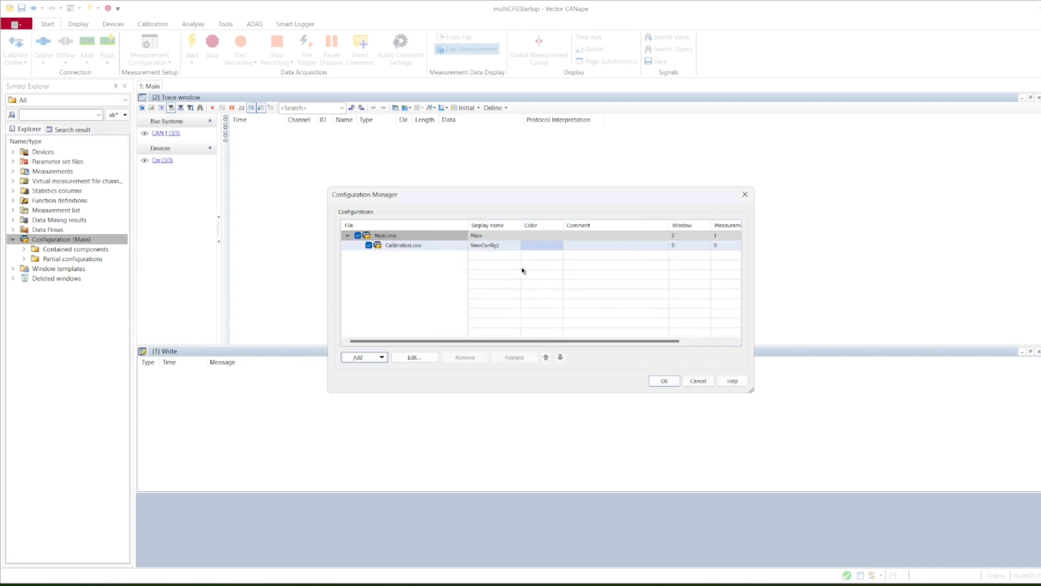
# Step: Set the display name of Calibration.cna to Calibration and apply the Configuration Manager changes
pyautogui.click(501, 249)
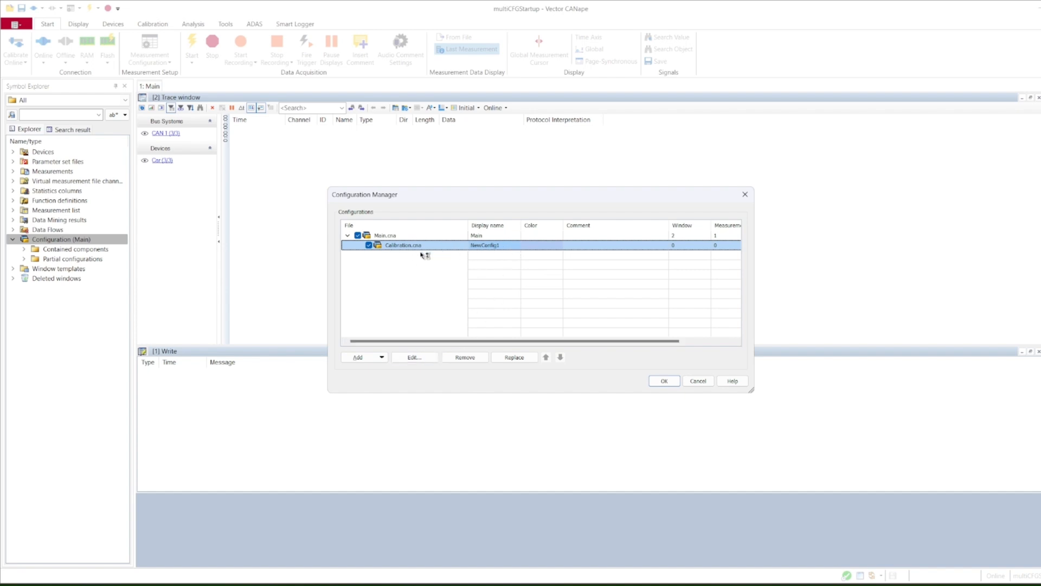
pyautogui.click(425, 359)
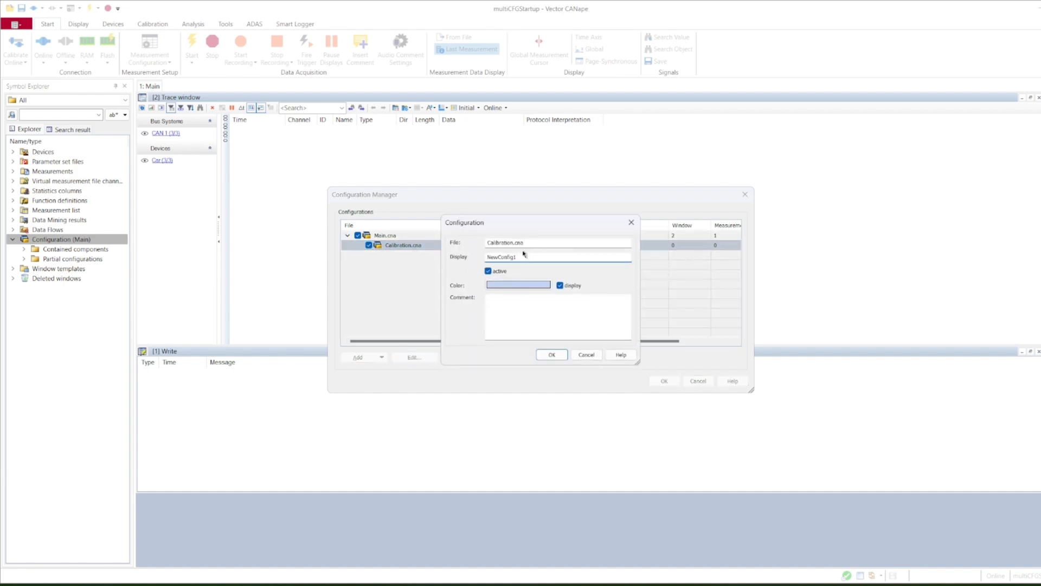
pyautogui.moveTo(521, 257); pyautogui.dragTo(451, 265)
pyautogui.write('Calibration')
pyautogui.click(559, 358)
pyautogui.click(510, 246)
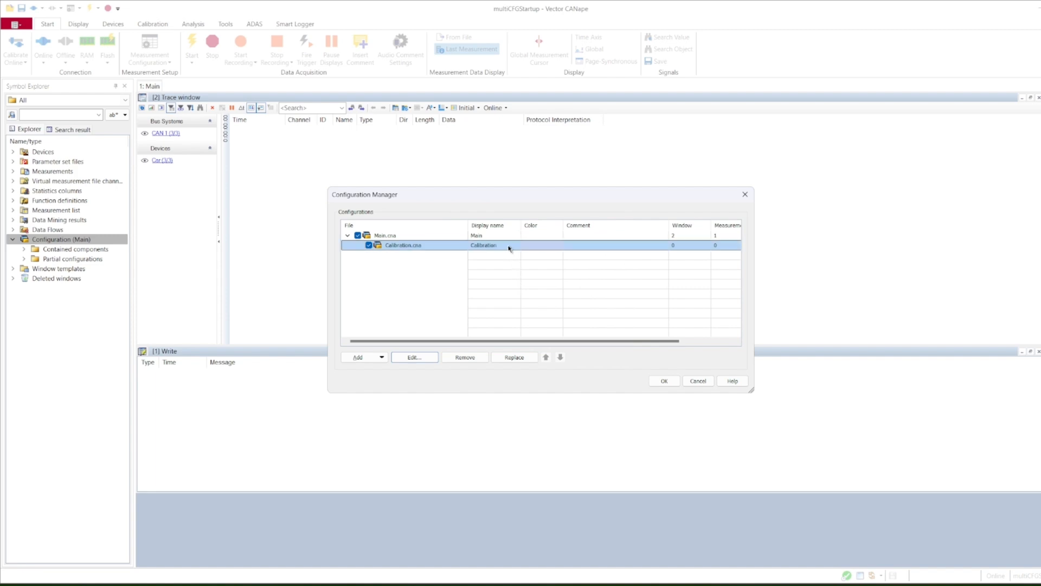
pyautogui.click(665, 381)
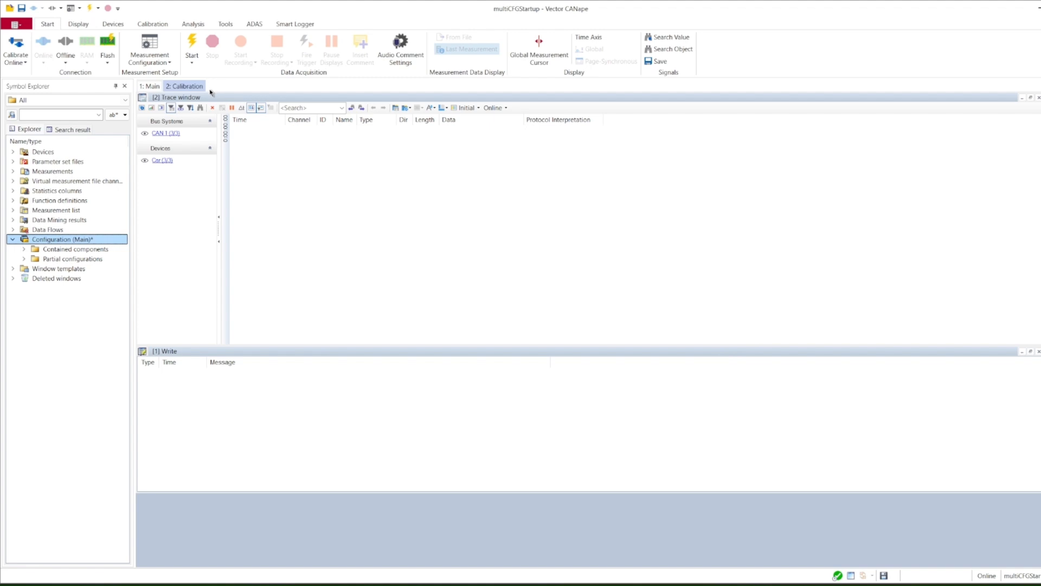
# Step: On the Calibration page, insert EngineTorqueMap from the ATX_Calibrations folder of Car.A2L in a Map/Curve parameter window
pyautogui.click(196, 86)
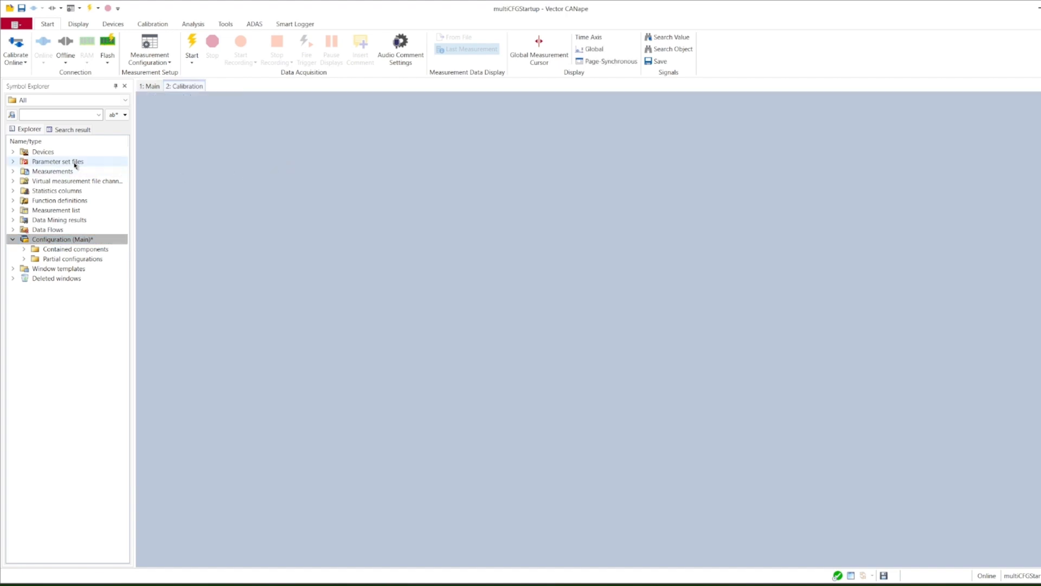
pyautogui.click(13, 152)
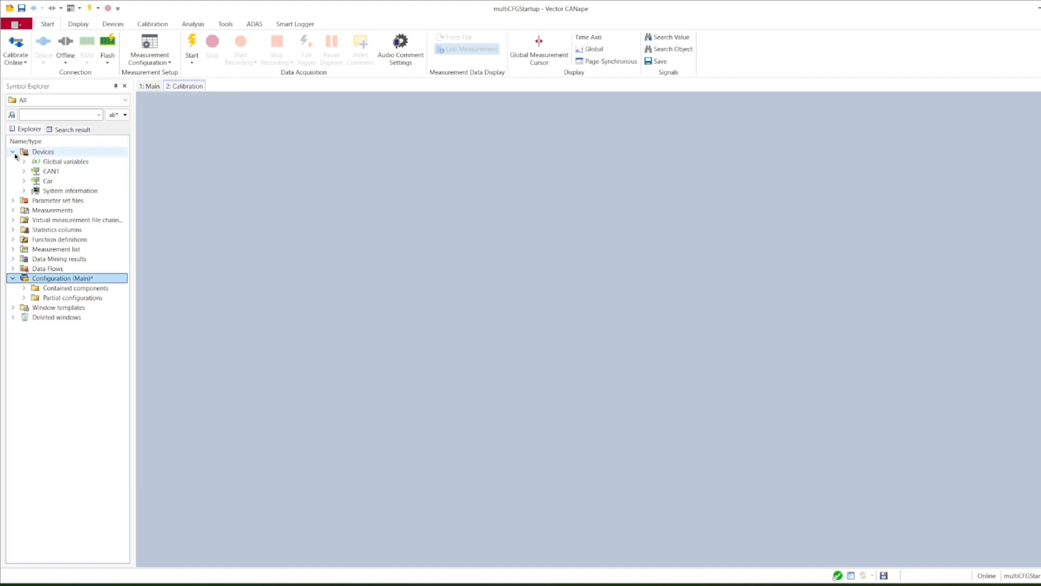
pyautogui.click(24, 181)
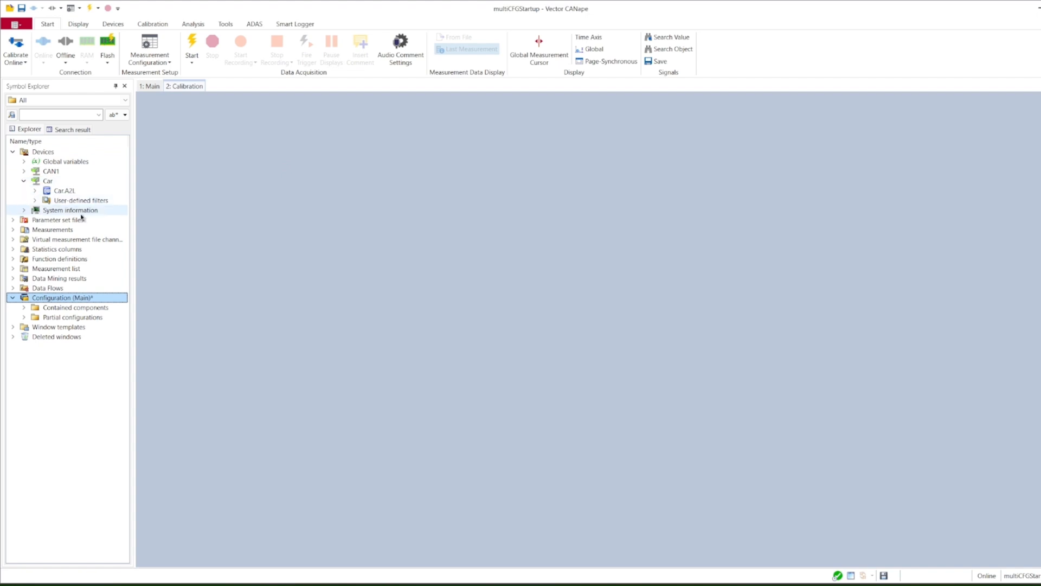
pyautogui.click(35, 191)
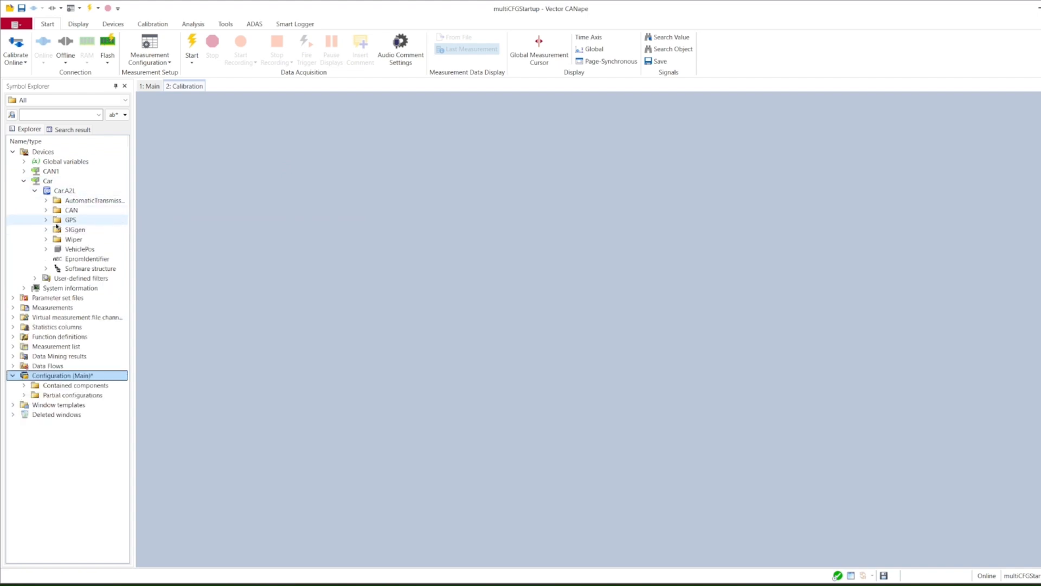
pyautogui.click(46, 200)
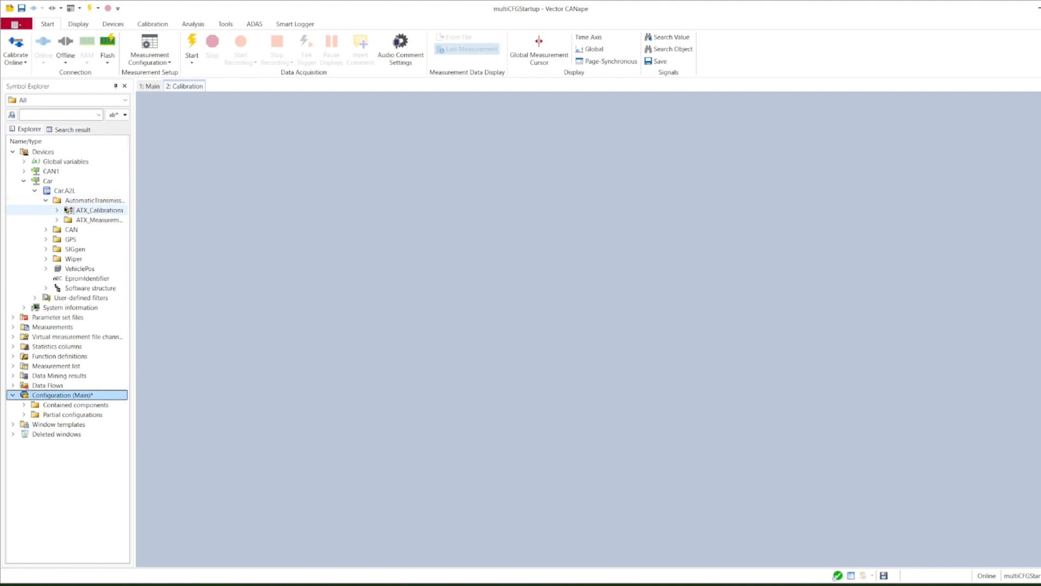
pyautogui.click(57, 211)
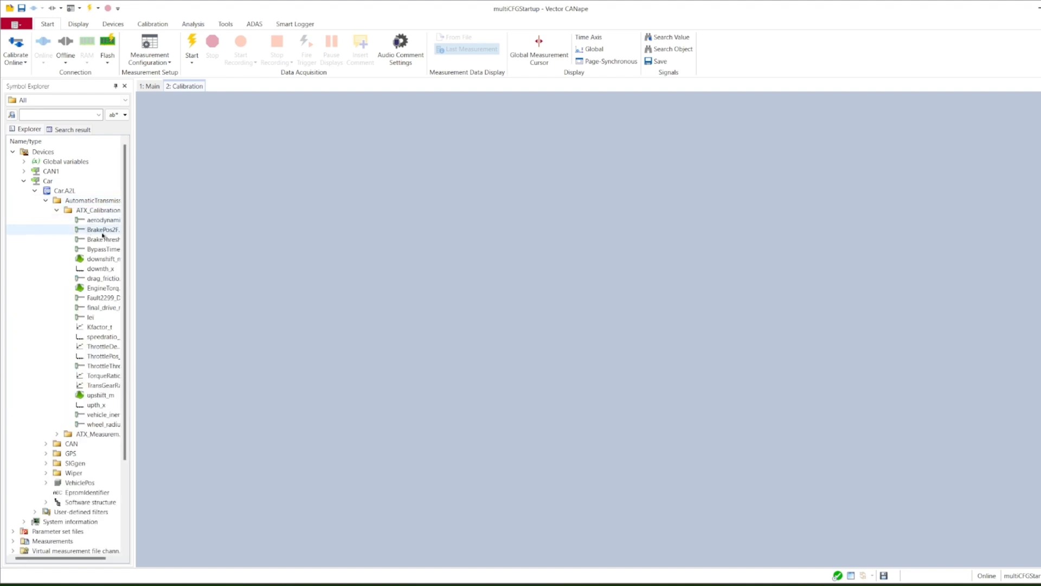
pyautogui.click(105, 289)
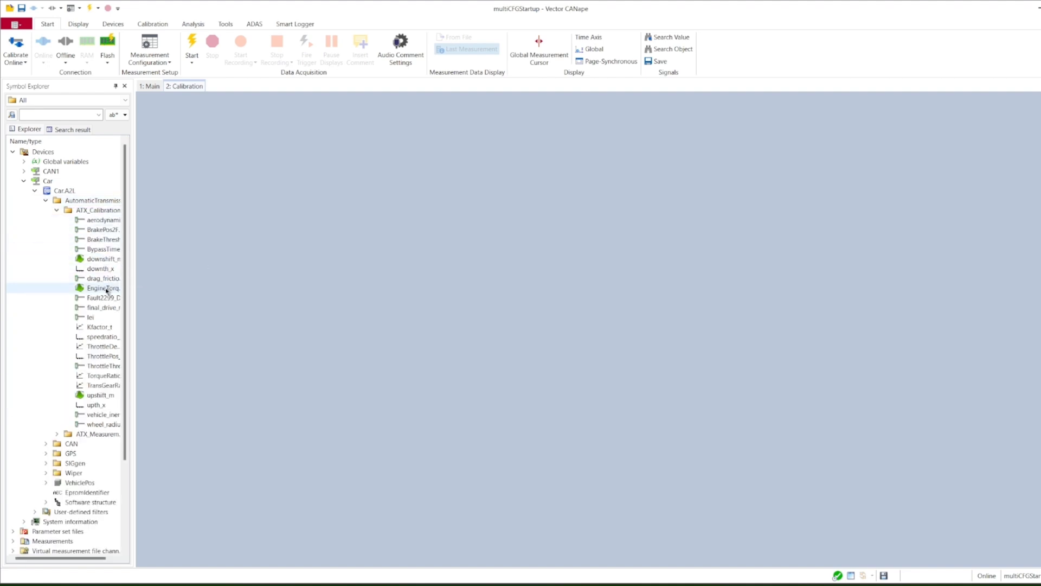
pyautogui.moveTo(105, 292); pyautogui.dragTo(150, 115)
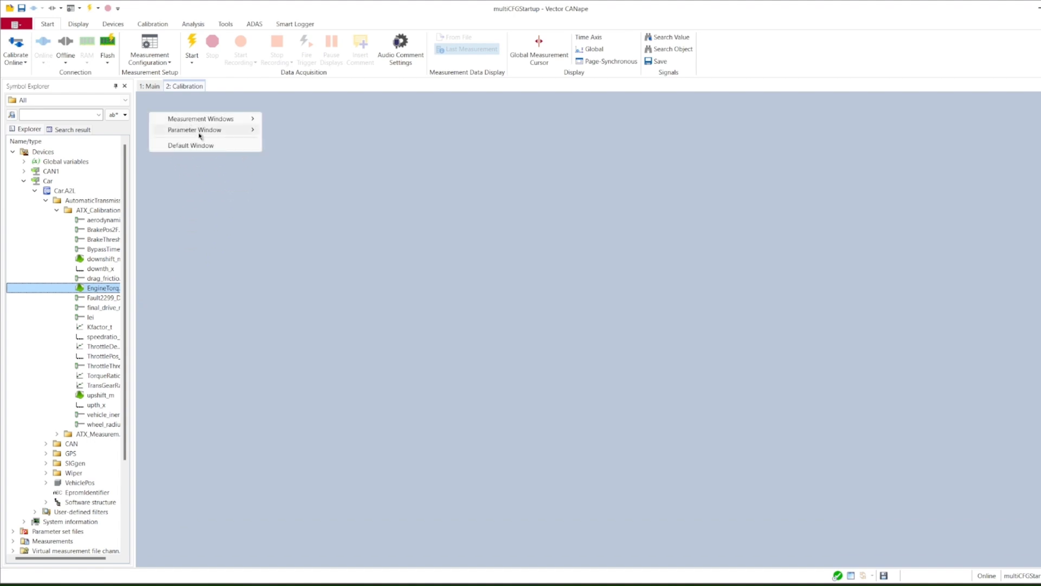
pyautogui.moveTo(255, 135)
pyautogui.click(307, 141)
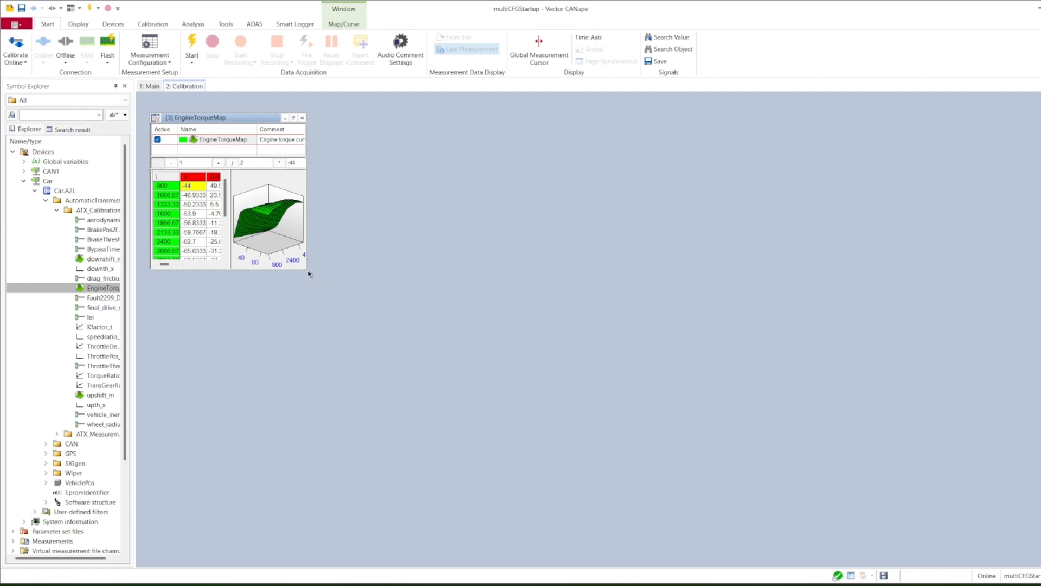
# Step: Enlarge the EngineTorqueMap window and insert AutomaticDuty, HiDuty, IntervalDuty and LoDuty from the Wiper calibration folder in a parameter window below it
pyautogui.moveTo(307, 269); pyautogui.dragTo(972, 349)
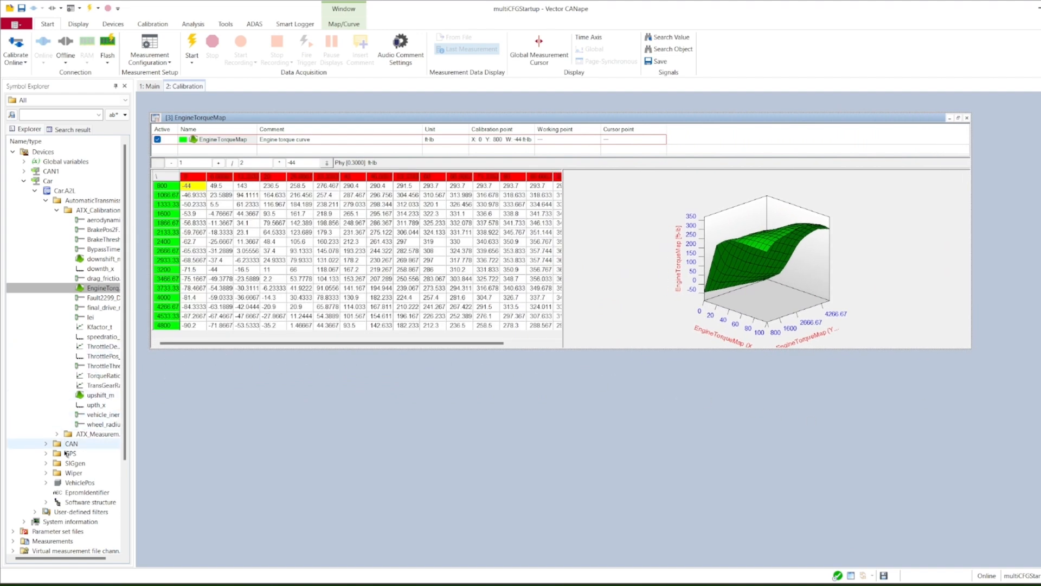
pyautogui.click(47, 473)
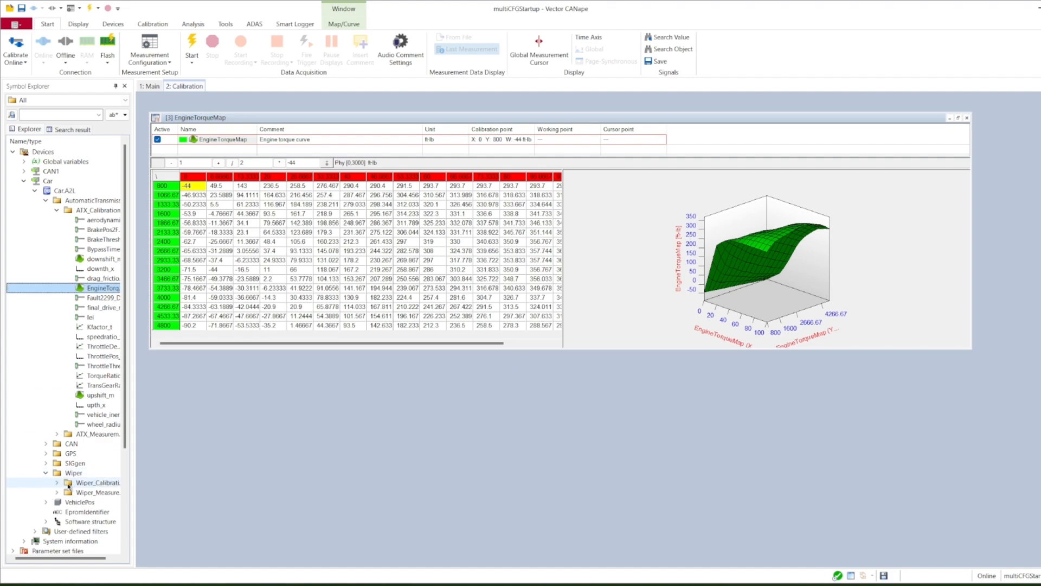
pyautogui.click(56, 483)
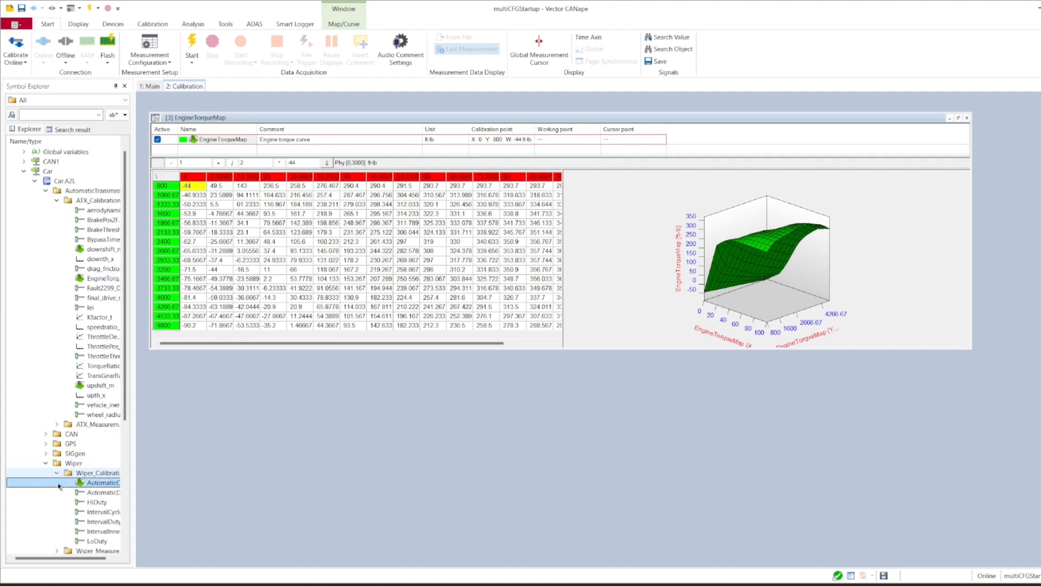
pyautogui.click(104, 492)
pyautogui.keyDown('shift'); pyautogui.click(108, 502); pyautogui.keyUp('shift')
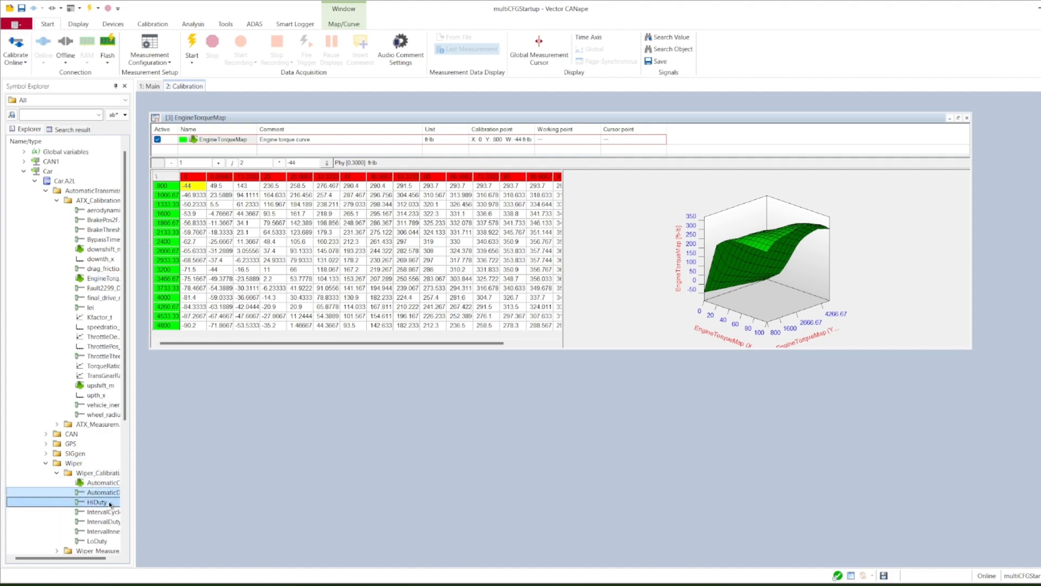
pyautogui.keyDown('ctrl'); pyautogui.click(105, 521); pyautogui.keyUp('ctrl')
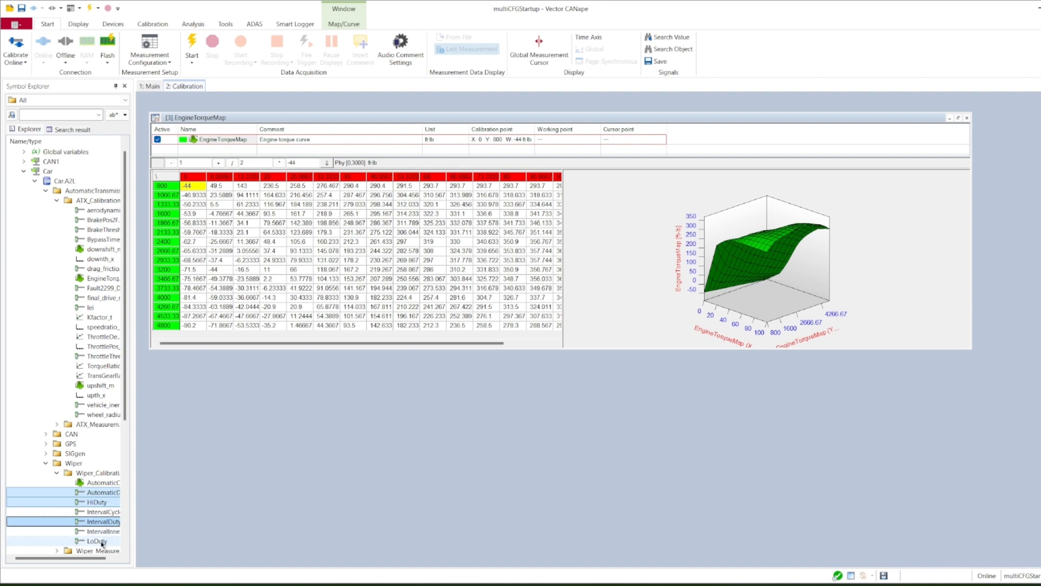
pyautogui.keyDown('ctrl'); pyautogui.click(98, 541); pyautogui.keyUp('ctrl')
pyautogui.moveTo(98, 502); pyautogui.dragTo(211, 376)
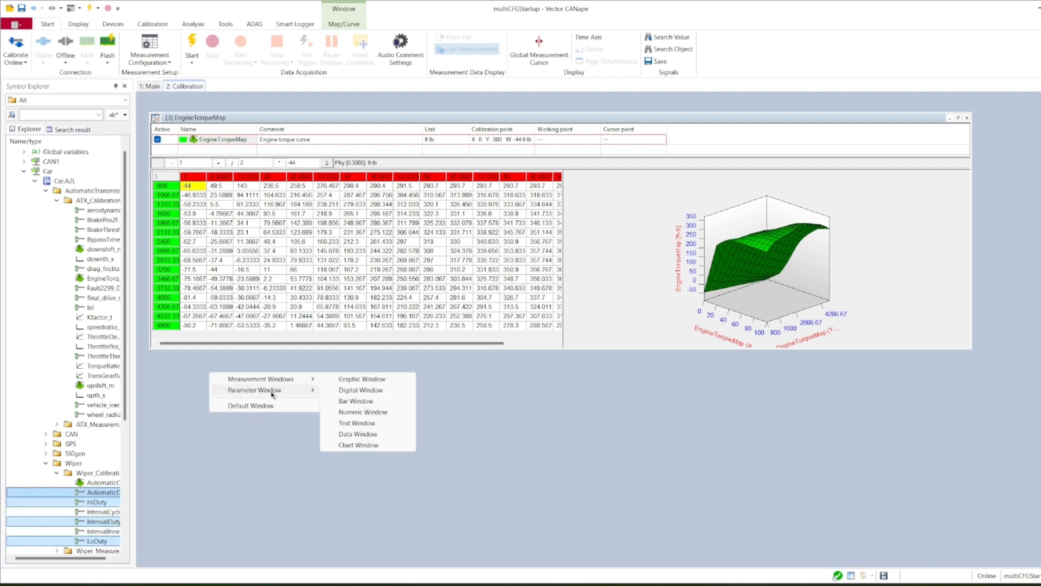
pyautogui.moveTo(272, 394)
pyautogui.click(349, 391)
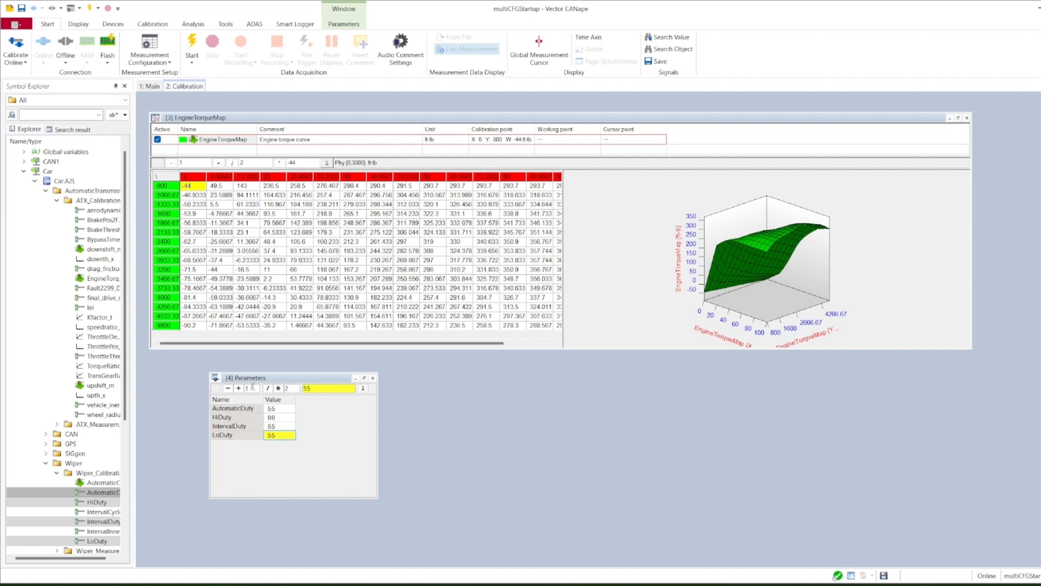
# Step: Add an empty configuration under Main.cna in the Configuration Manager with file name Measurement.cna and display name Measurement
pyautogui.click(56, 473)
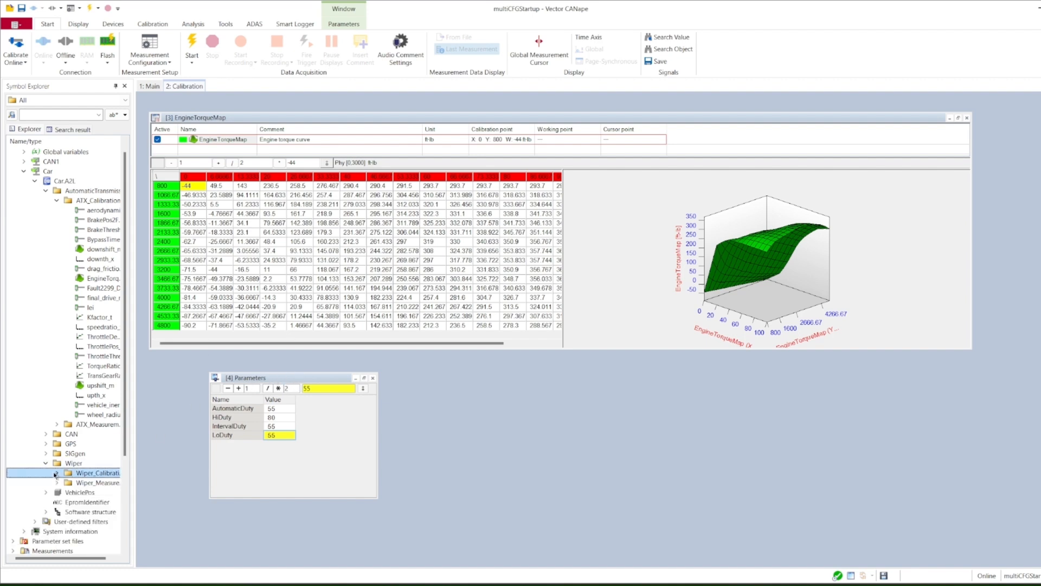
pyautogui.click(36, 183)
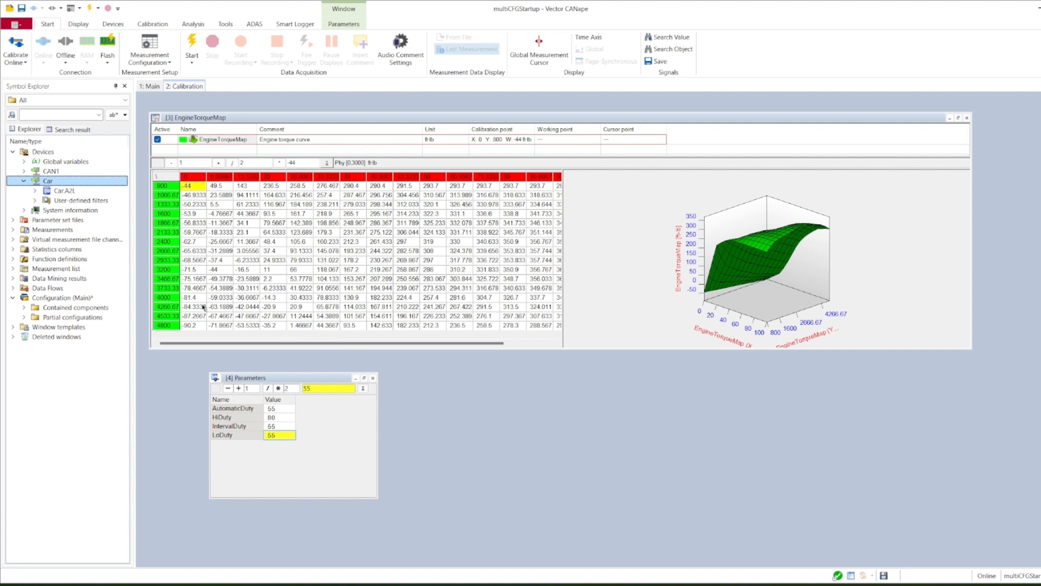
pyautogui.rightClick(95, 298)
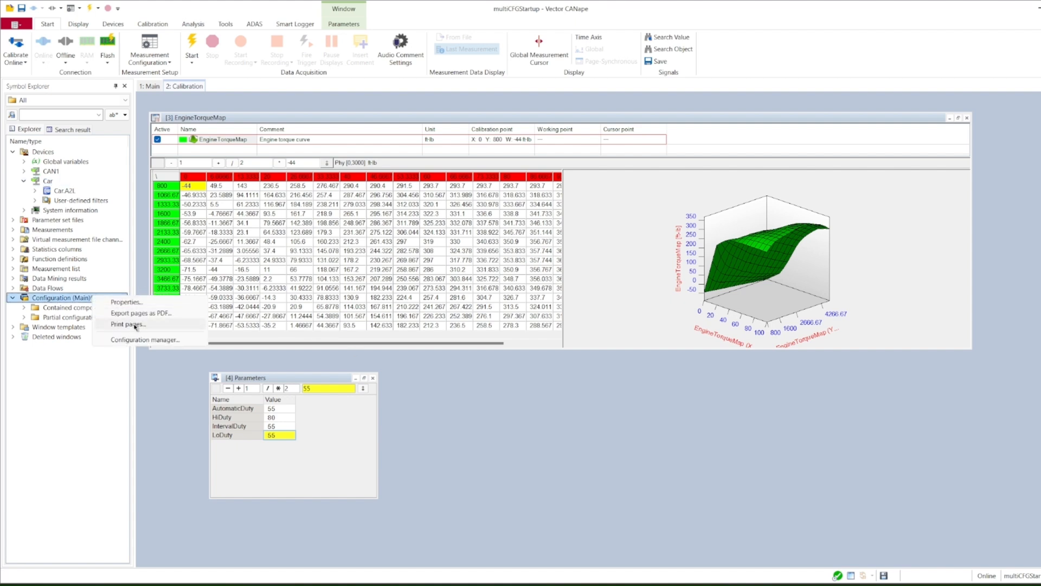
pyautogui.click(151, 340)
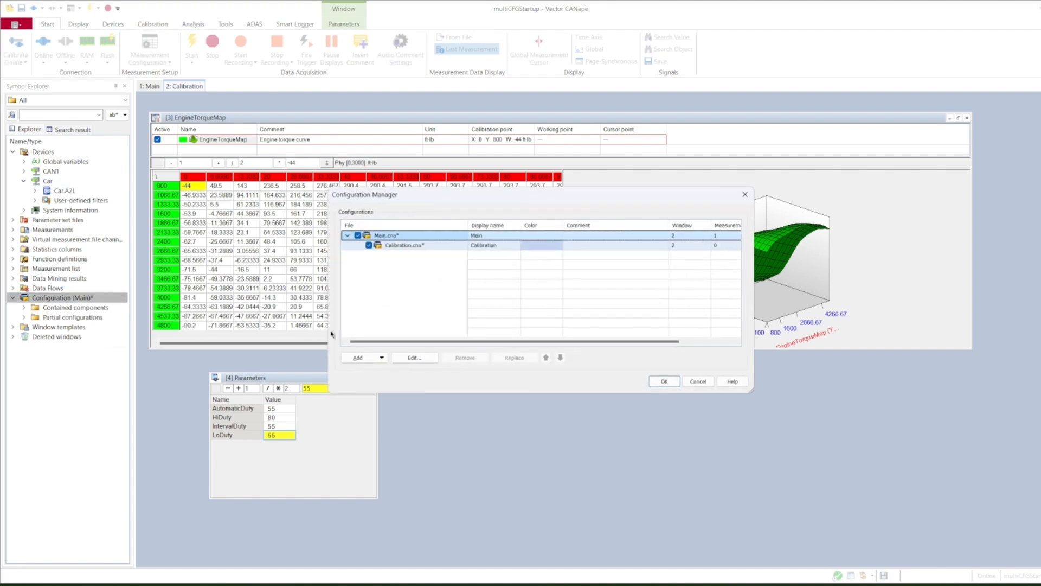
pyautogui.click(383, 358)
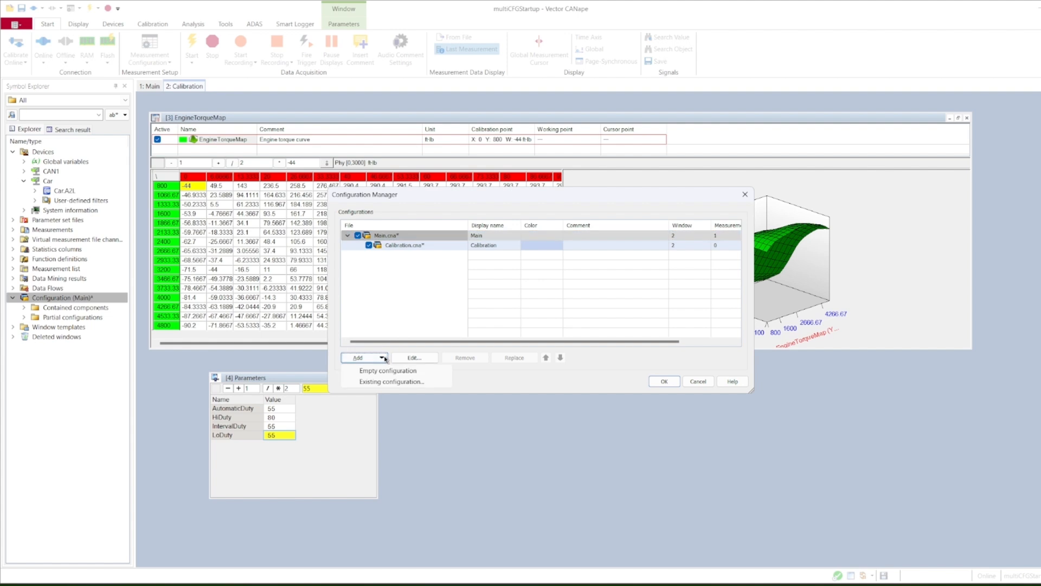
pyautogui.click(380, 371)
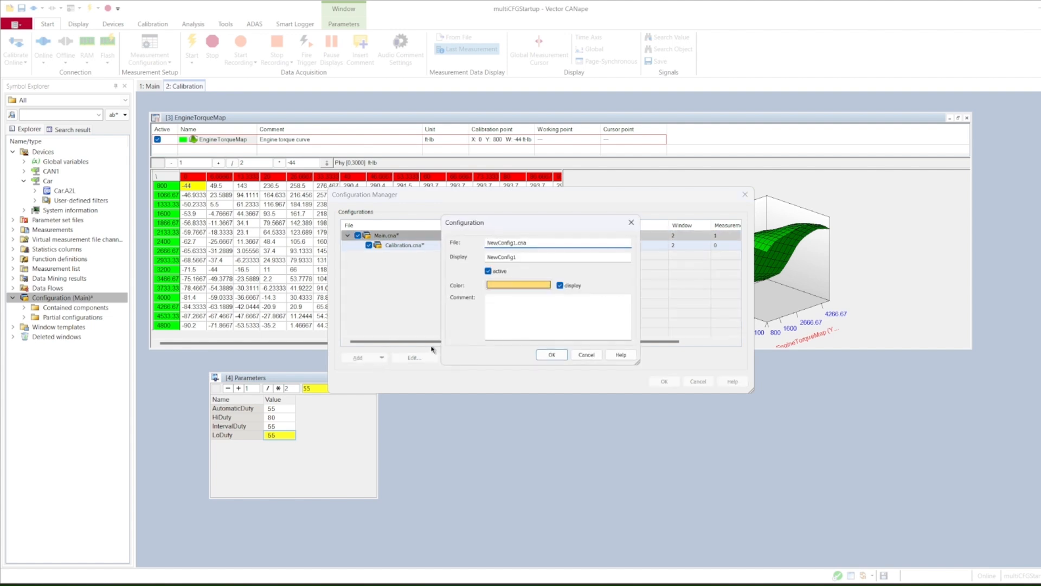
pyautogui.hotkey('ctrl', 'a')
pyautogui.press('BackSpace')
pyautogui.write('Me')
pyautogui.press('Tab')
pyautogui.write('Me')
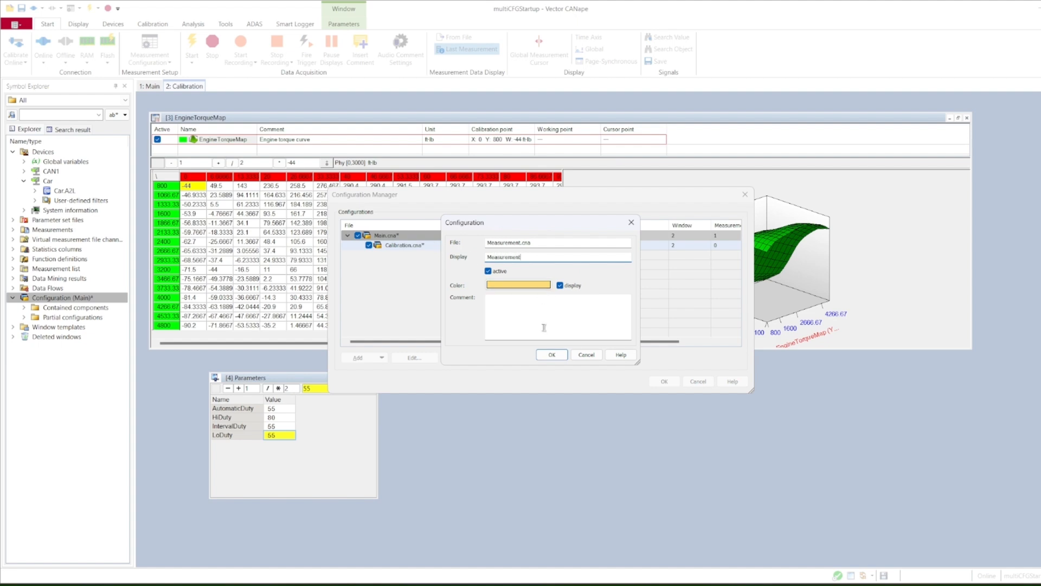
pyautogui.click(551, 354)
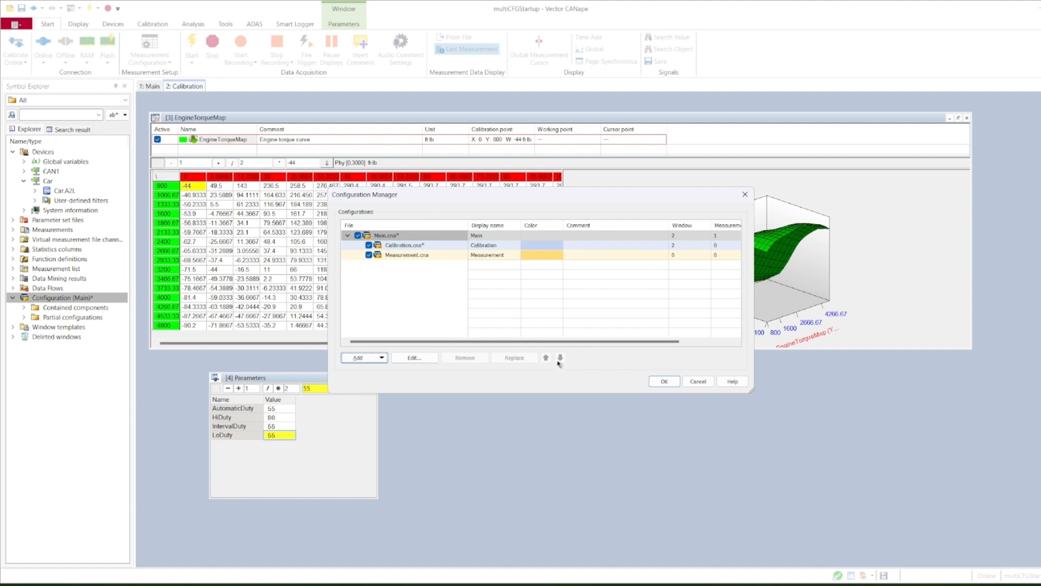
# Step: Set the color of Measurement.cna to the basic orange (255, 128, 0) and apply the Configuration Manager changes
pyautogui.click(551, 256)
pyautogui.click(435, 359)
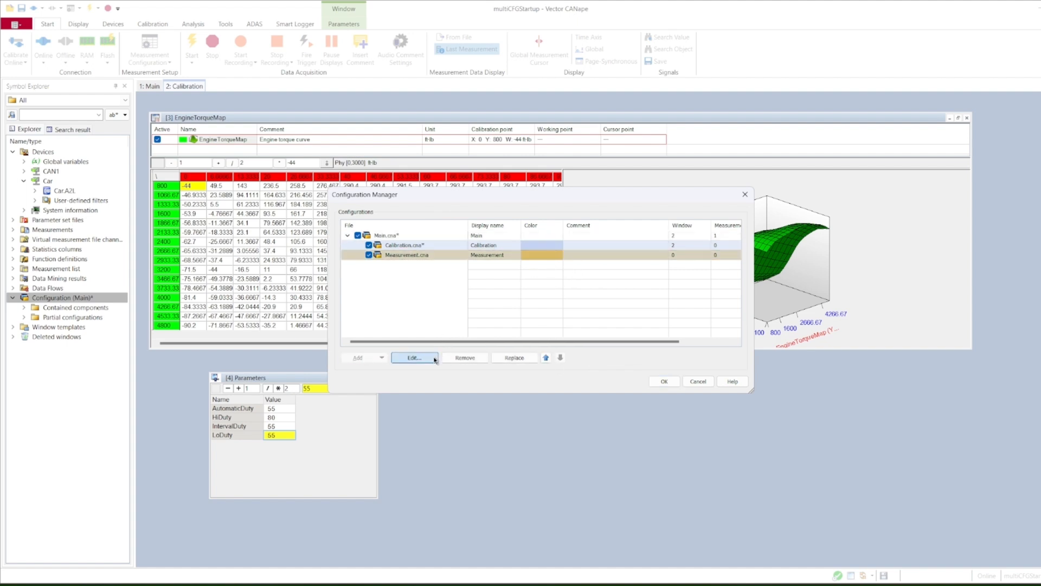
pyautogui.click(534, 286)
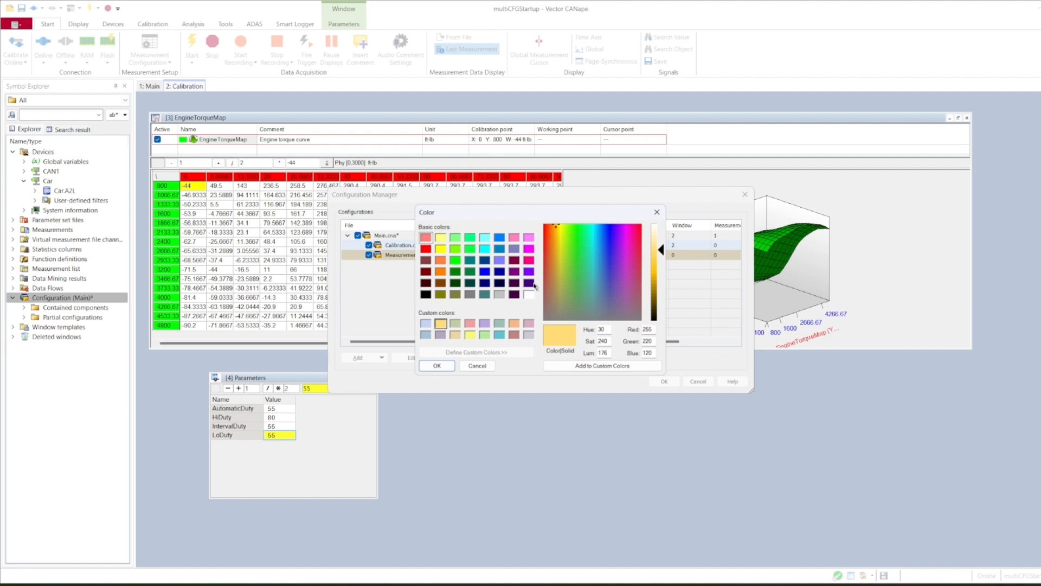
pyautogui.click(440, 271)
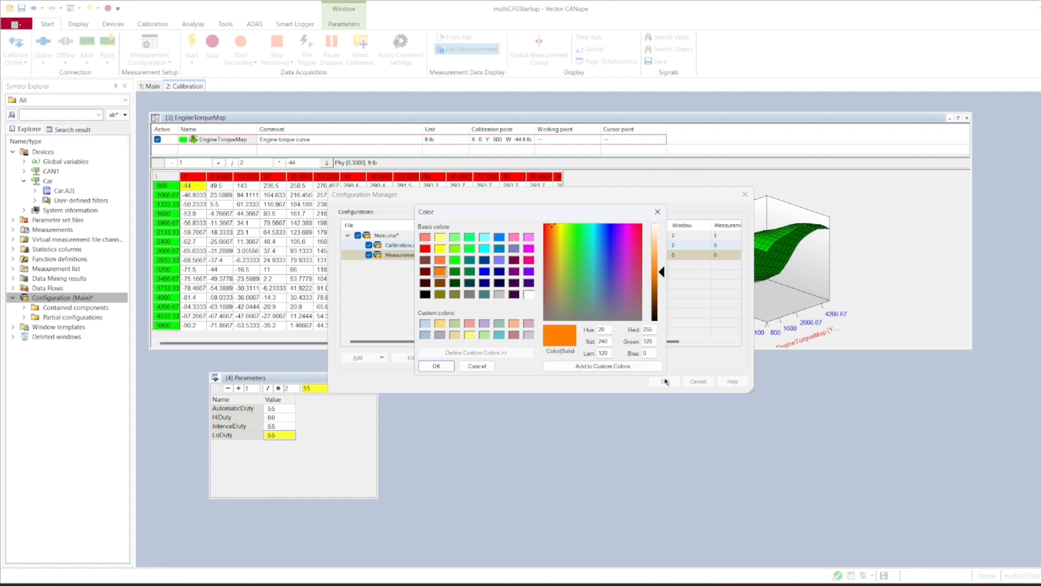
pyautogui.click(436, 366)
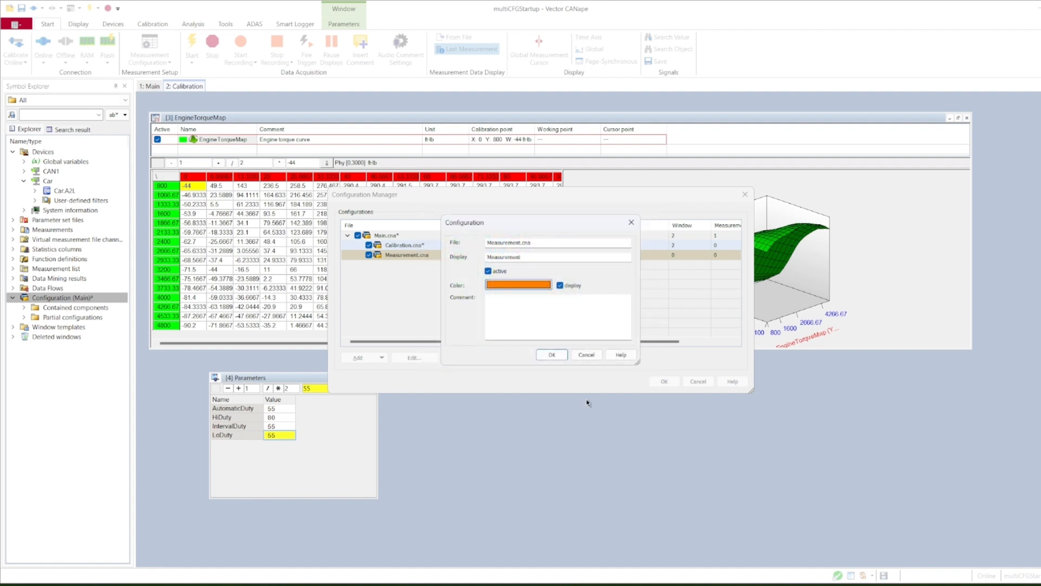
pyautogui.click(560, 356)
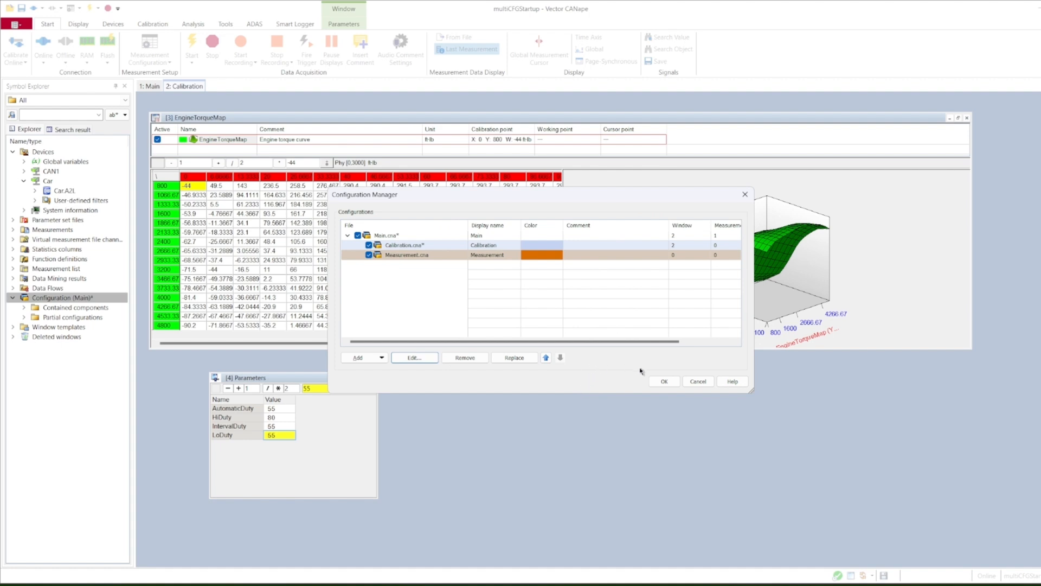
pyautogui.click(664, 382)
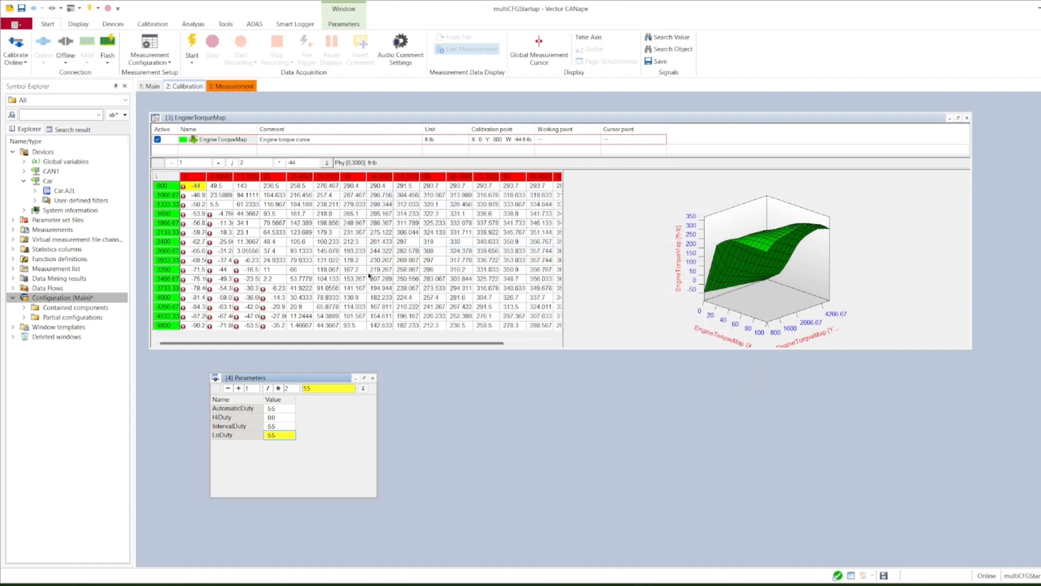
# Step: Insert an empty Graphic measurement window on the Measurement page
pyautogui.click(231, 87)
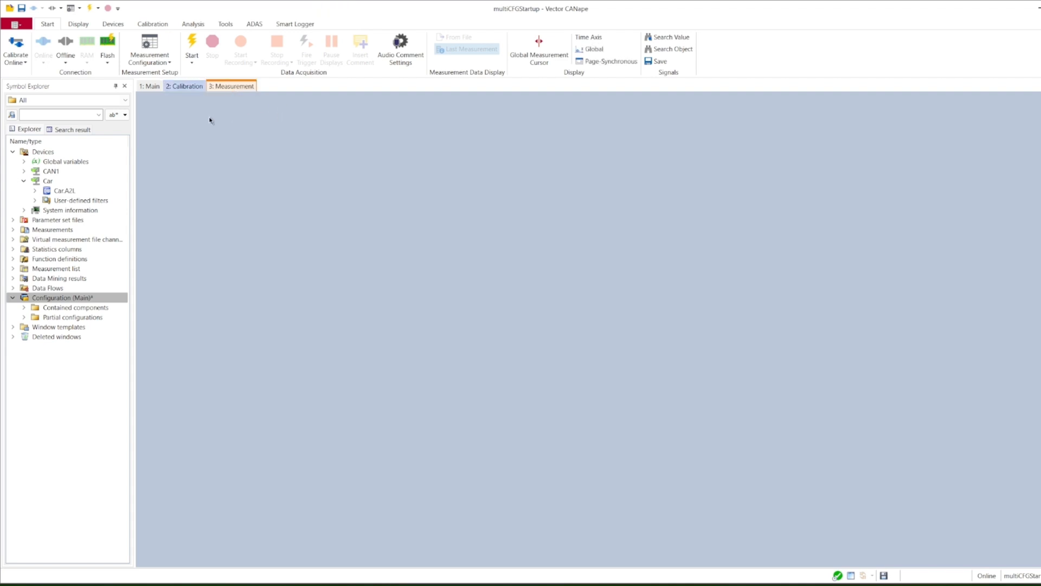
pyautogui.rightClick(161, 116)
pyautogui.moveTo(196, 120)
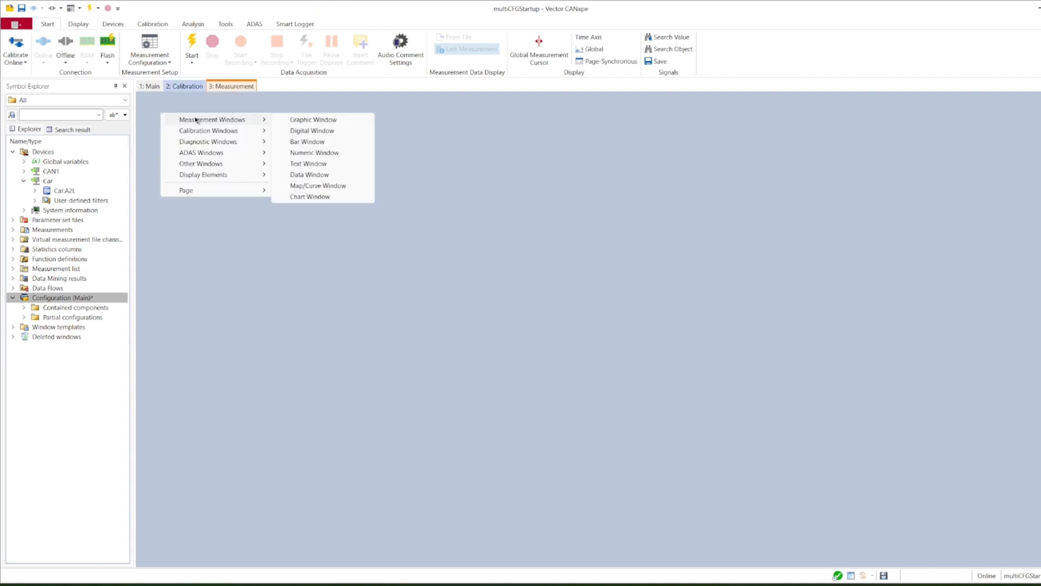
pyautogui.click(303, 119)
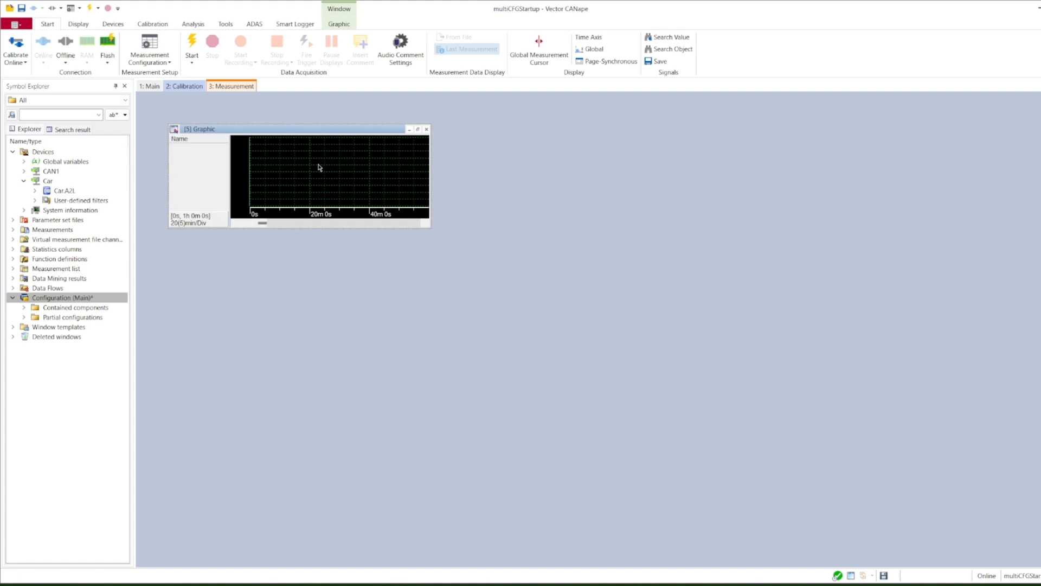
# Step: Add the signals VehSpd and EngSpd from the ATX measurement folder of Car.A2L to the Graphic window
pyautogui.click(36, 191)
pyautogui.click(59, 211)
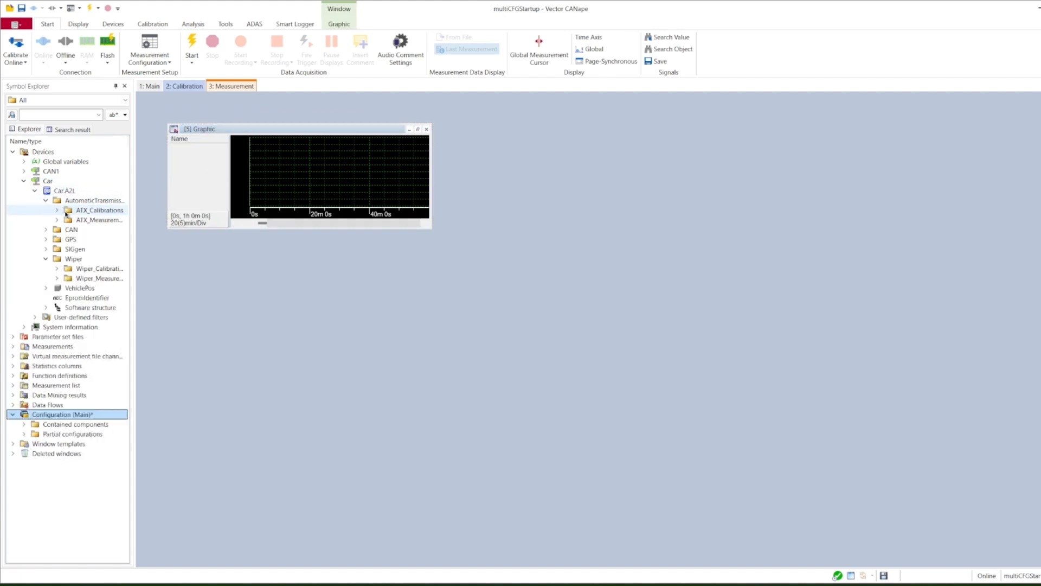
pyautogui.click(59, 221)
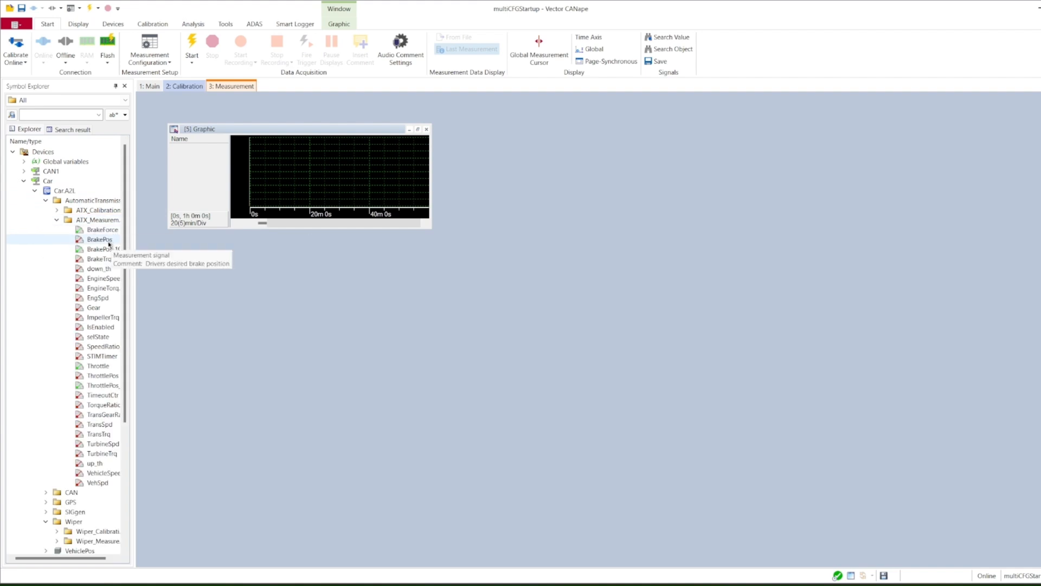
pyautogui.click(103, 473)
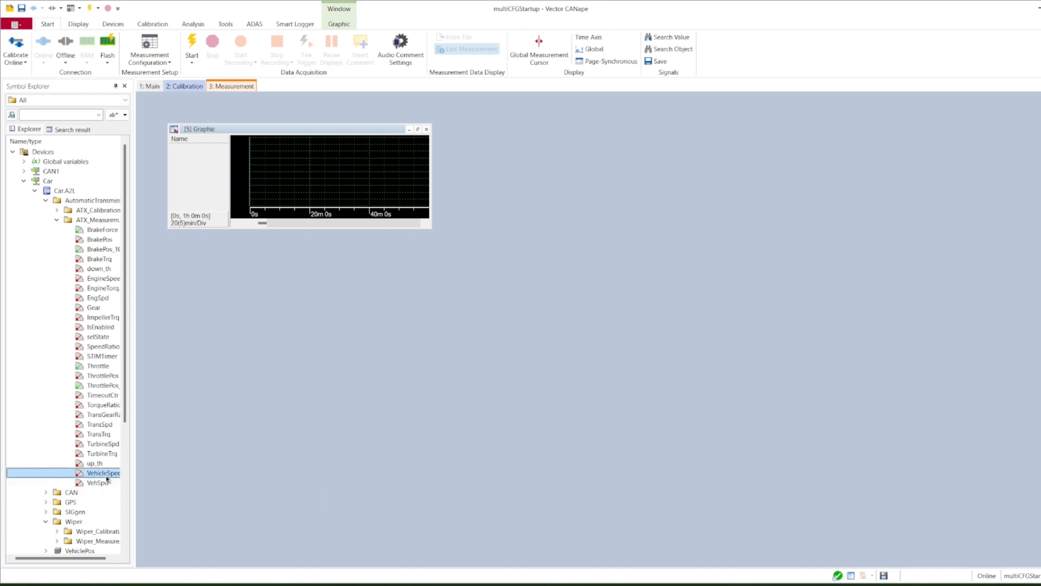
pyautogui.click(103, 482)
pyautogui.moveTo(103, 482); pyautogui.dragTo(192, 175)
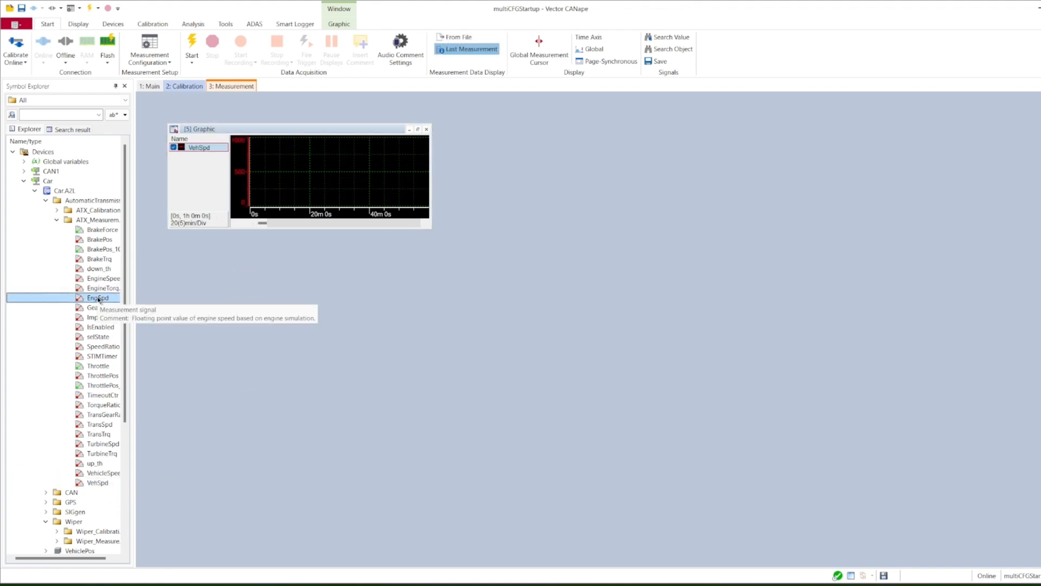
pyautogui.moveTo(94, 299); pyautogui.dragTo(213, 190)
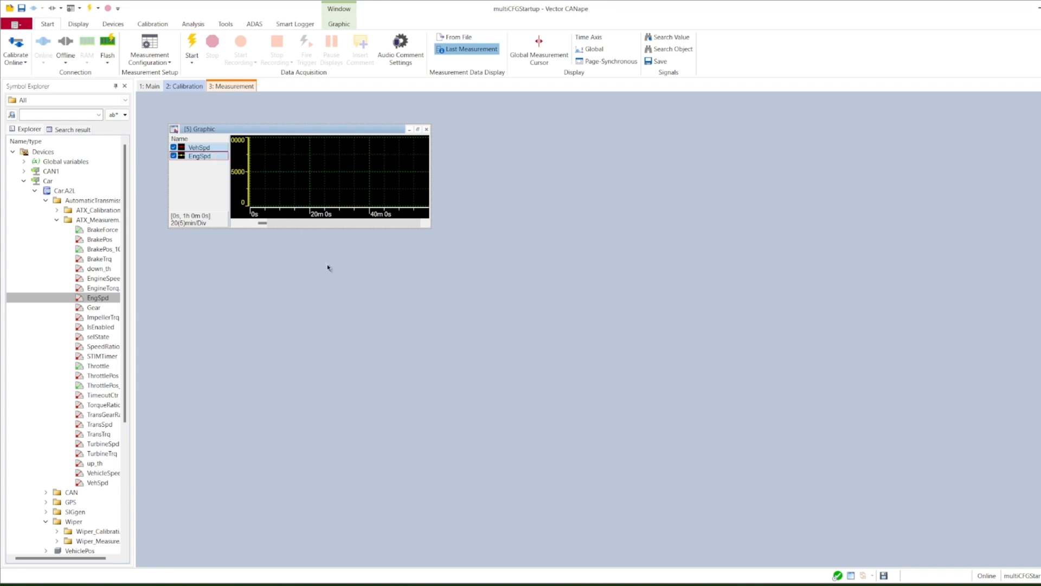
# Step: Bring up the BusyDriver simulator and start a measurement without recording in CANape
pyautogui.click(693, 584)
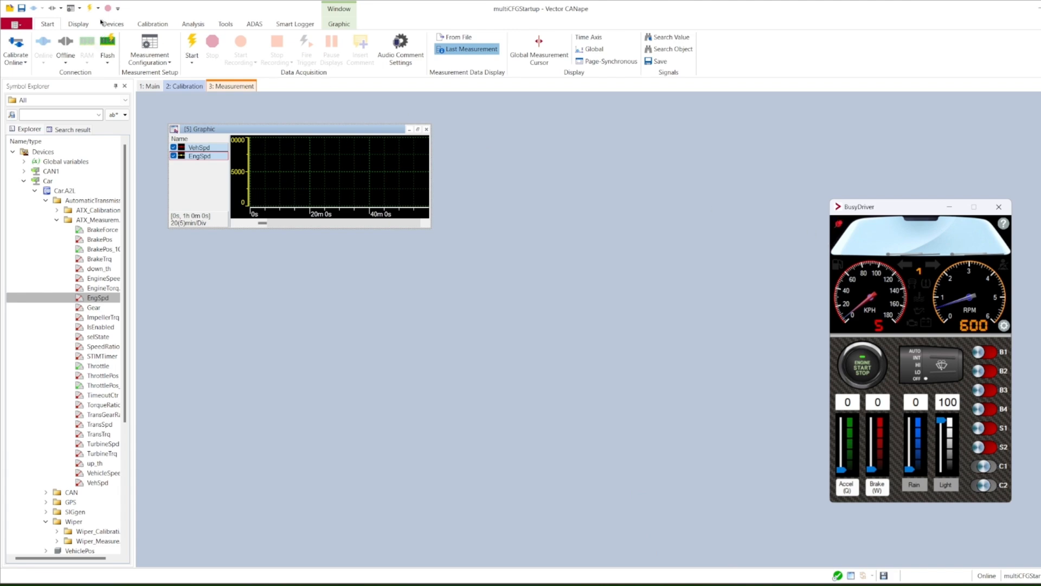
pyautogui.click(193, 63)
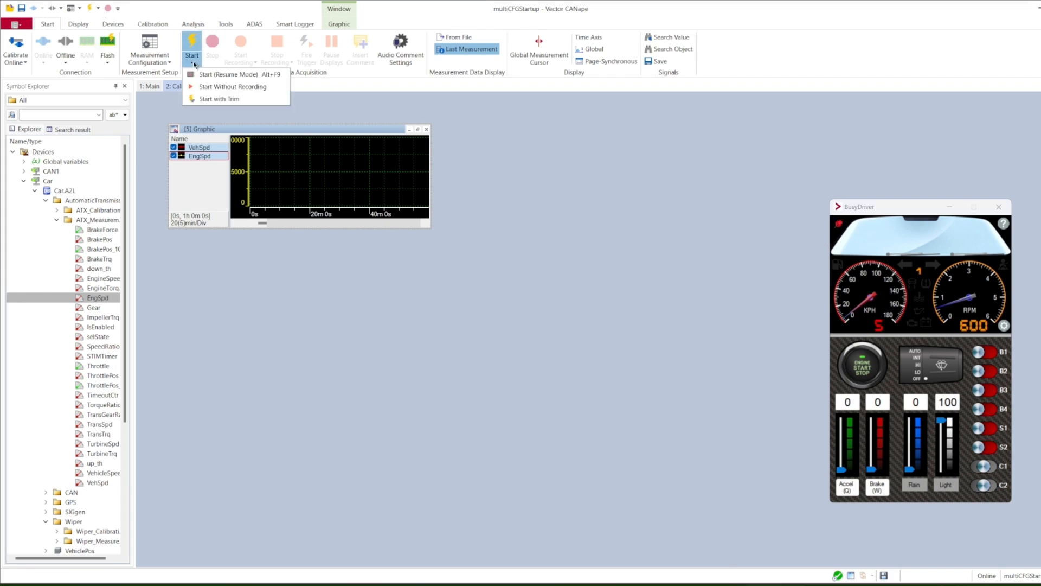
pyautogui.click(221, 87)
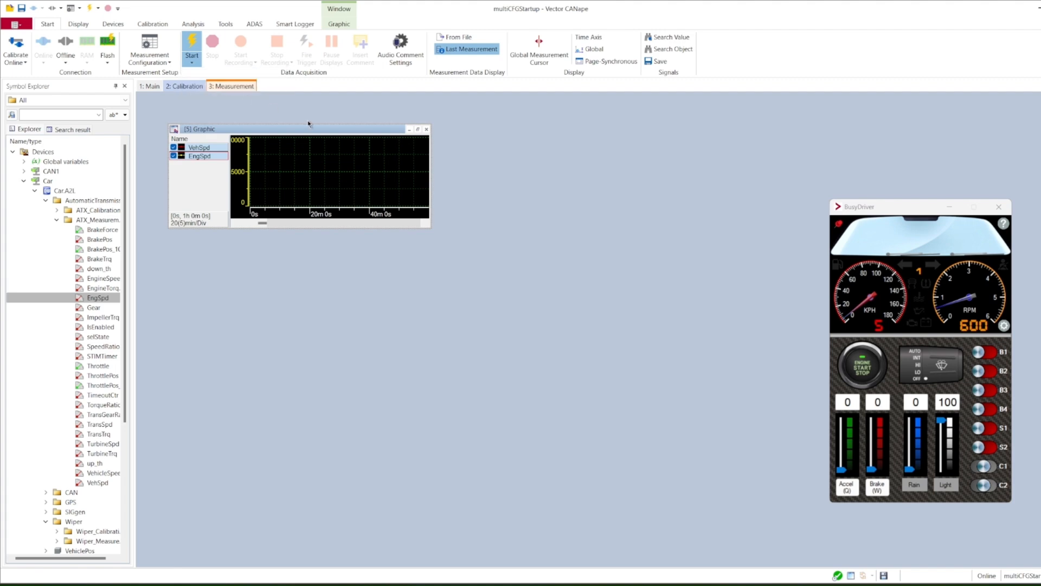
# Step: Switch BusyDriver's accelerator to 100 and back to 0 while measuring, and stop the measurement
pyautogui.click(855, 489)
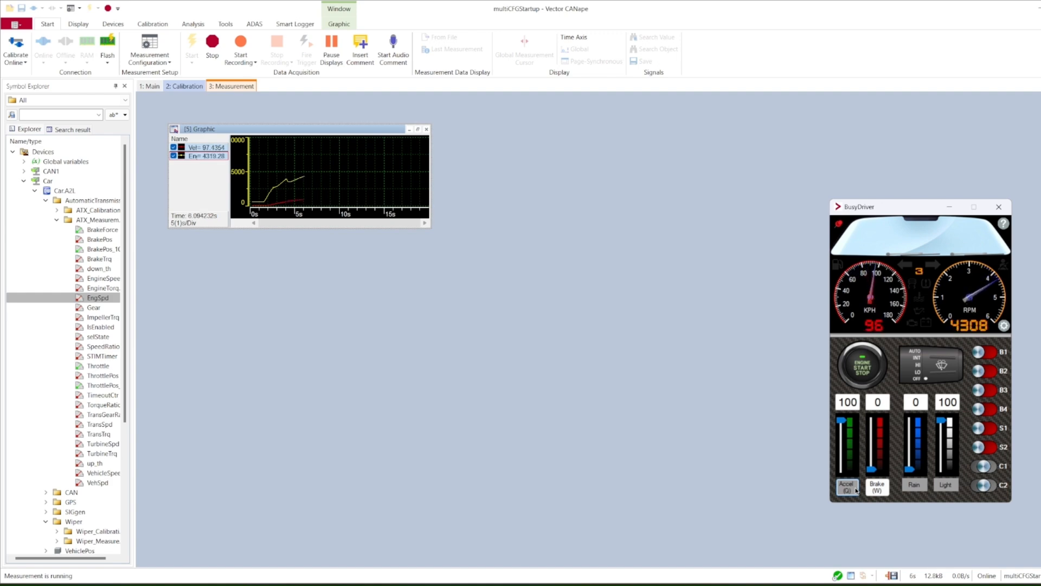
pyautogui.click(856, 490)
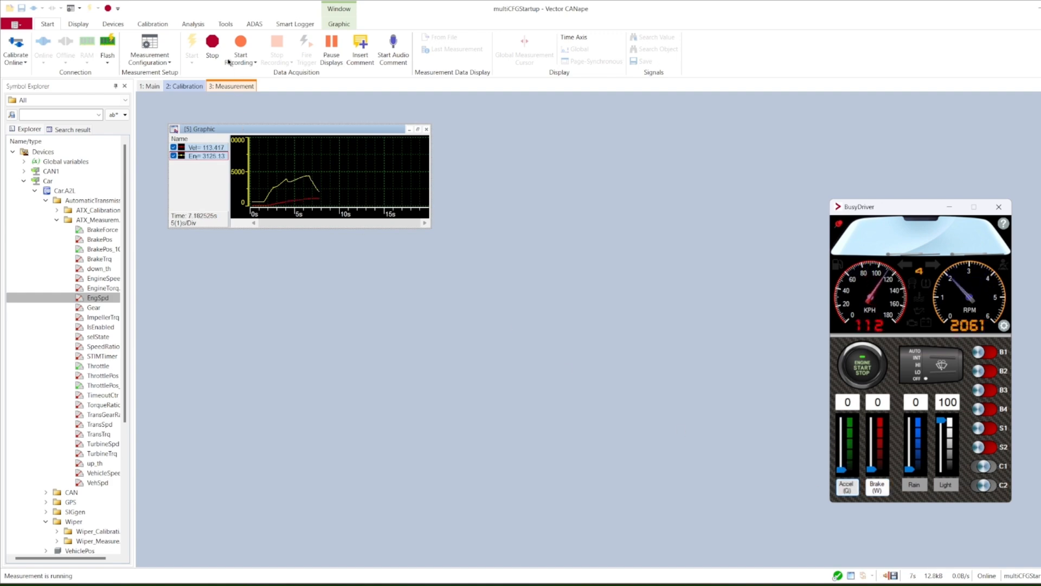
pyautogui.click(212, 45)
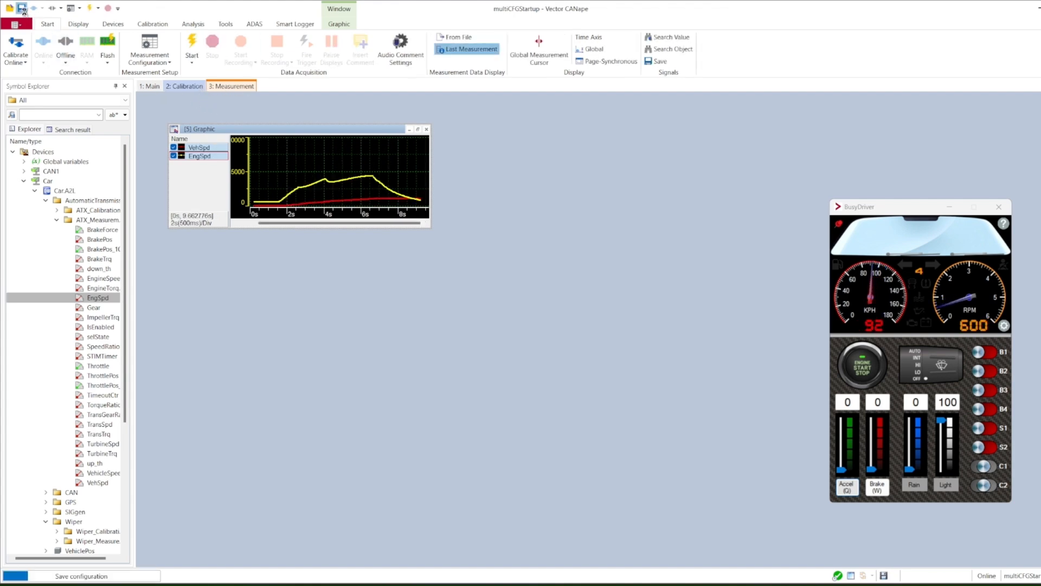
# Step: Deactivate the Measurement partial configuration in the Configuration Manager, keeping Main and Calibration active
pyautogui.scroll(-6, 70, 439)
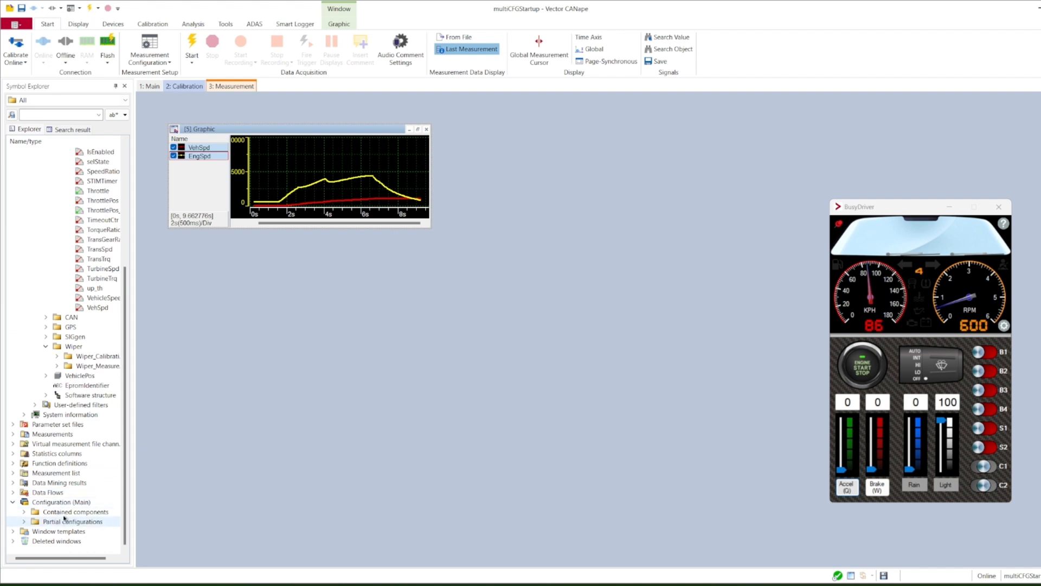
pyautogui.rightClick(68, 504)
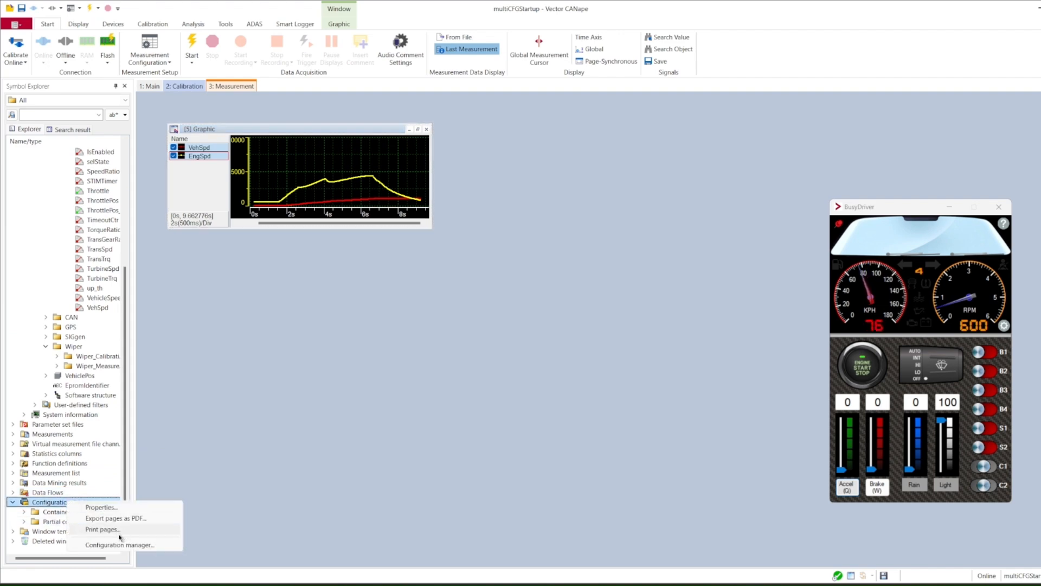
pyautogui.click(130, 544)
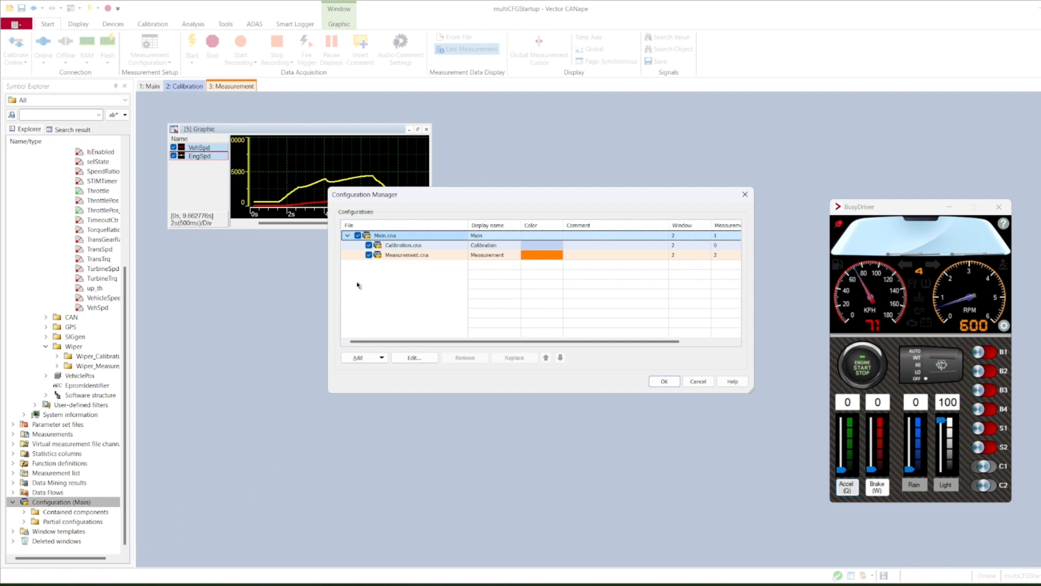
pyautogui.click(369, 255)
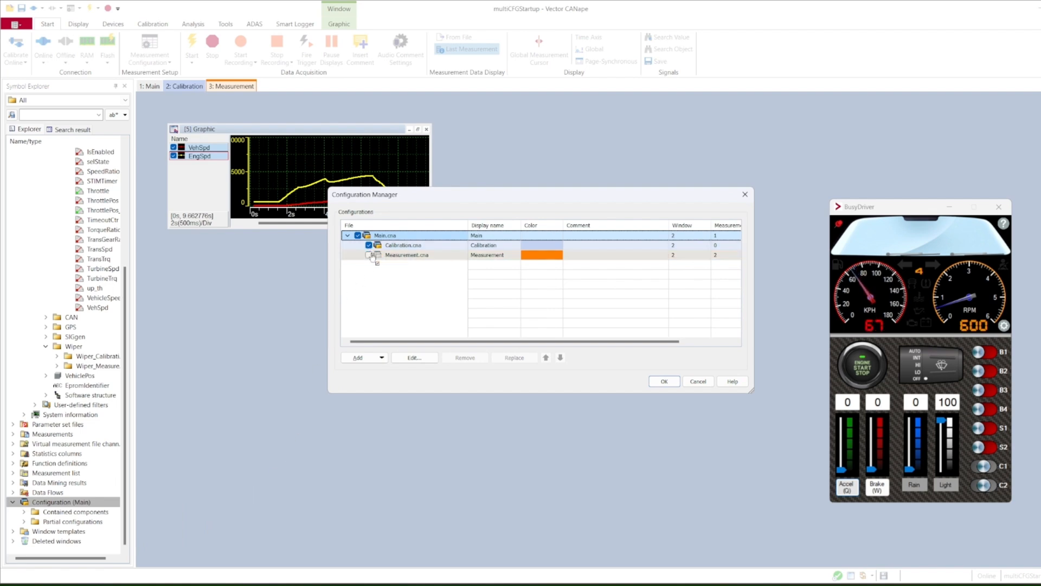
pyautogui.click(663, 382)
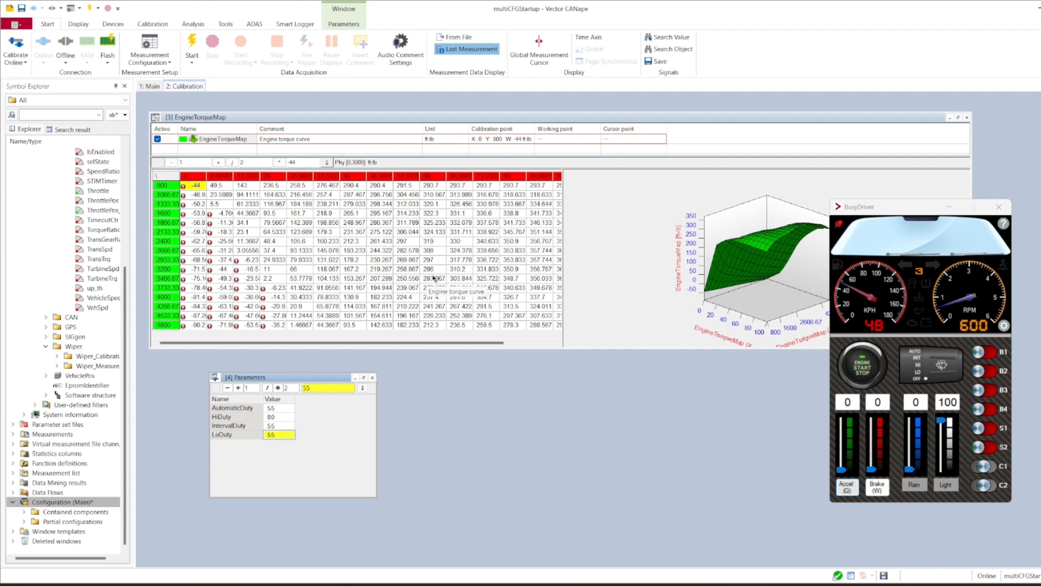
# Step: Activate the Measurement partial configuration and deactivate Calibration in the Configuration Manager, despite Calibration's unsaved changes
pyautogui.rightClick(68, 504)
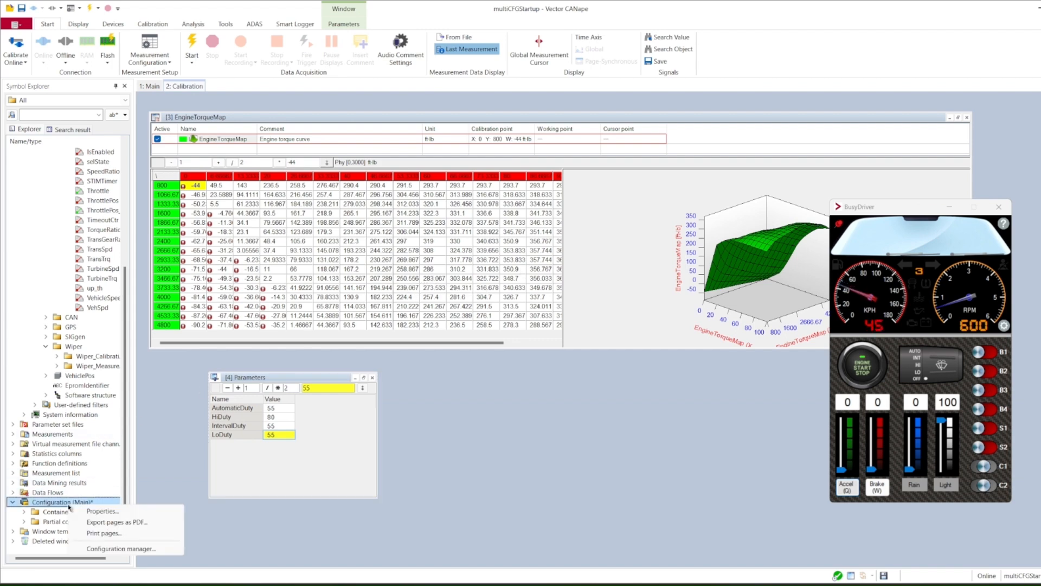
pyautogui.click(122, 548)
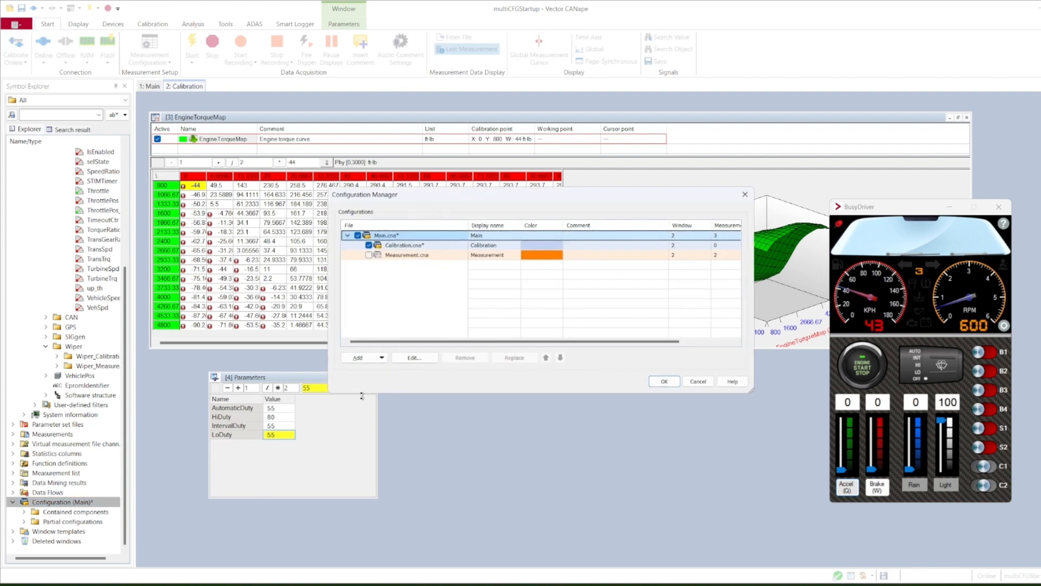
pyautogui.click(369, 255)
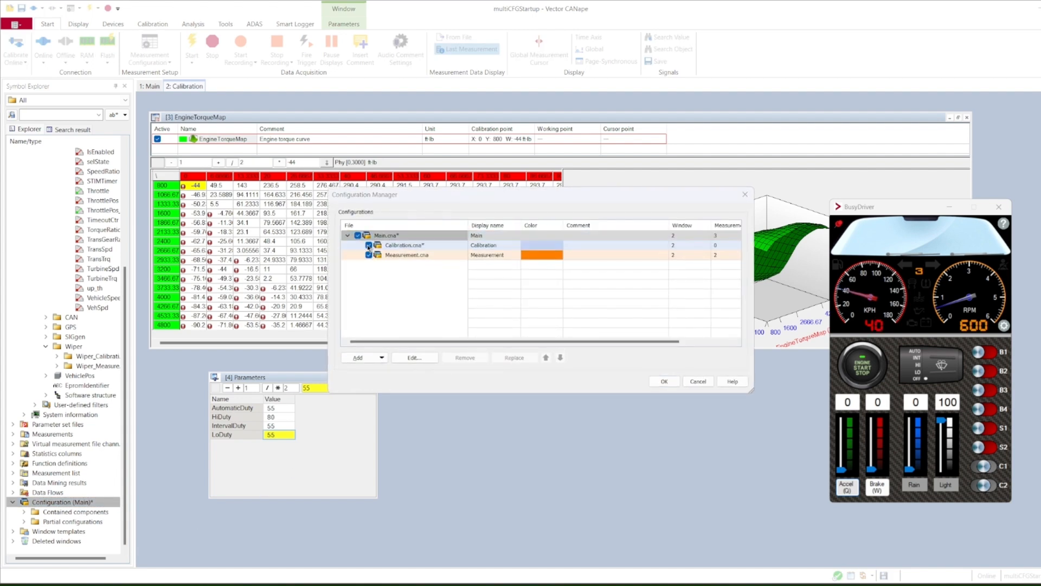
pyautogui.click(369, 245)
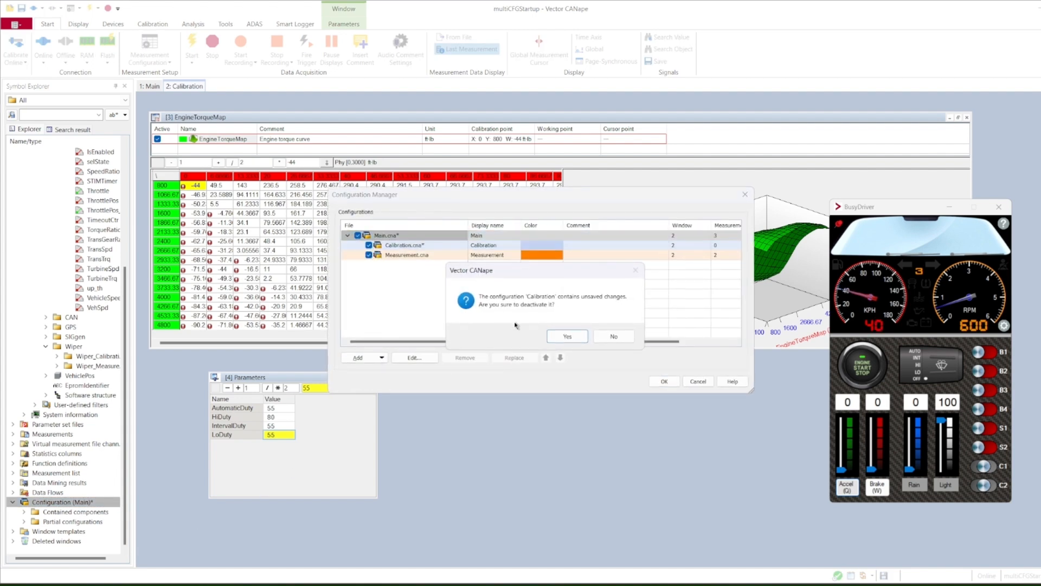
pyautogui.click(581, 337)
pyautogui.click(664, 381)
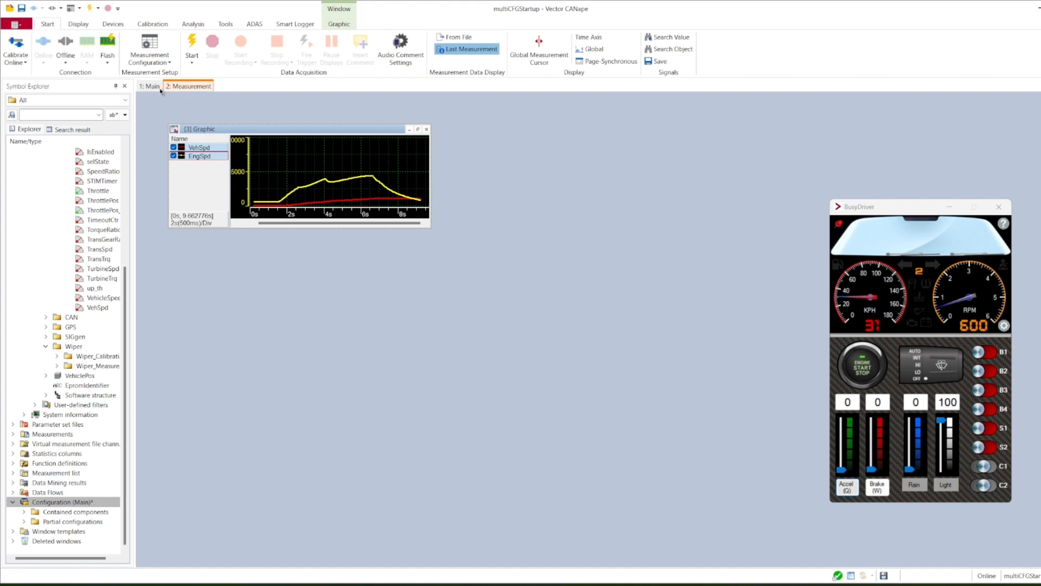
# Step: Deactivate the Measurement partial configuration as well, so that only the Main configuration is active
pyautogui.rightClick(80, 502)
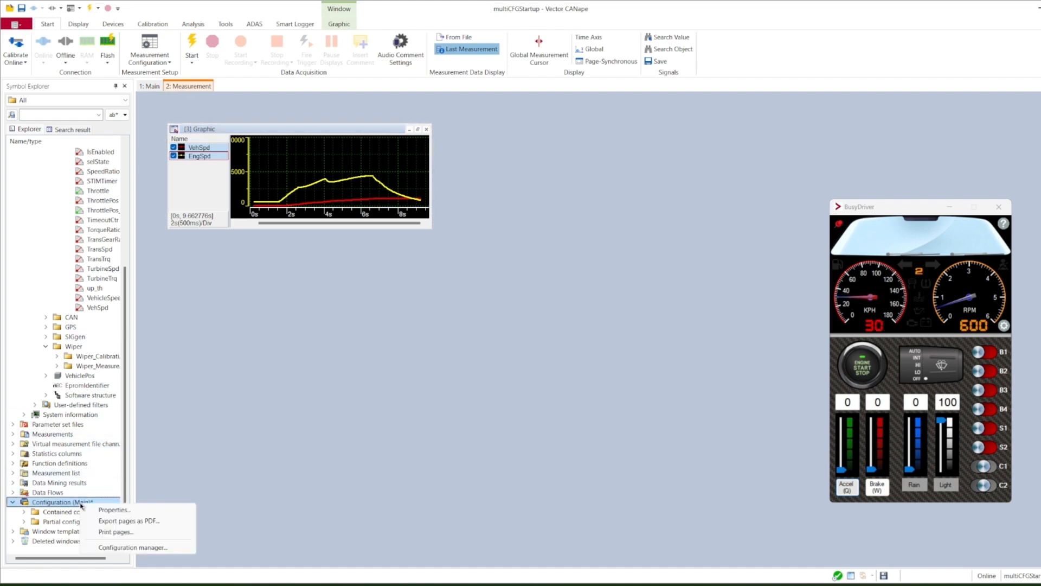
pyautogui.click(130, 547)
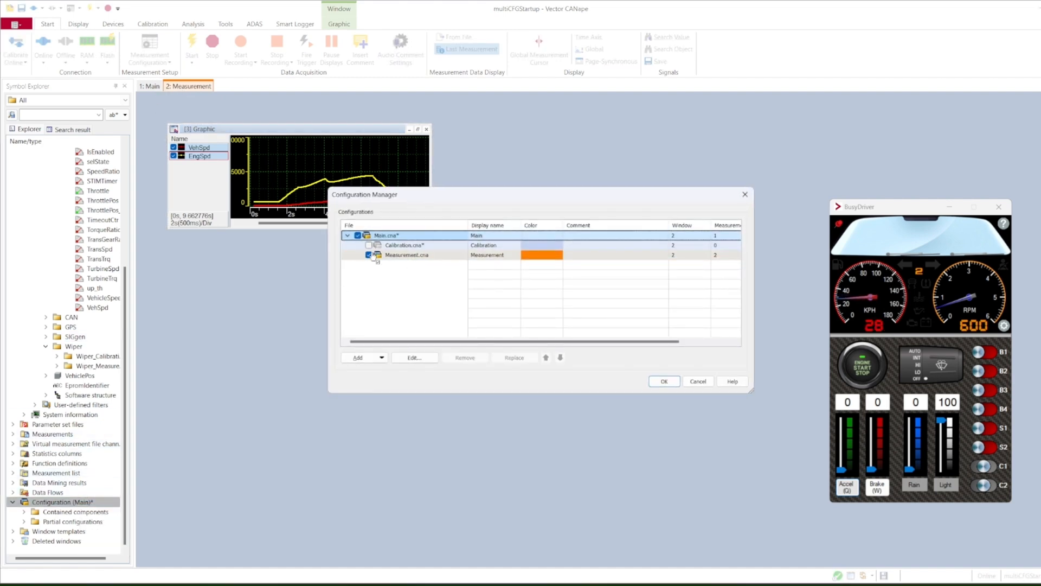
pyautogui.click(368, 255)
pyautogui.click(368, 255)
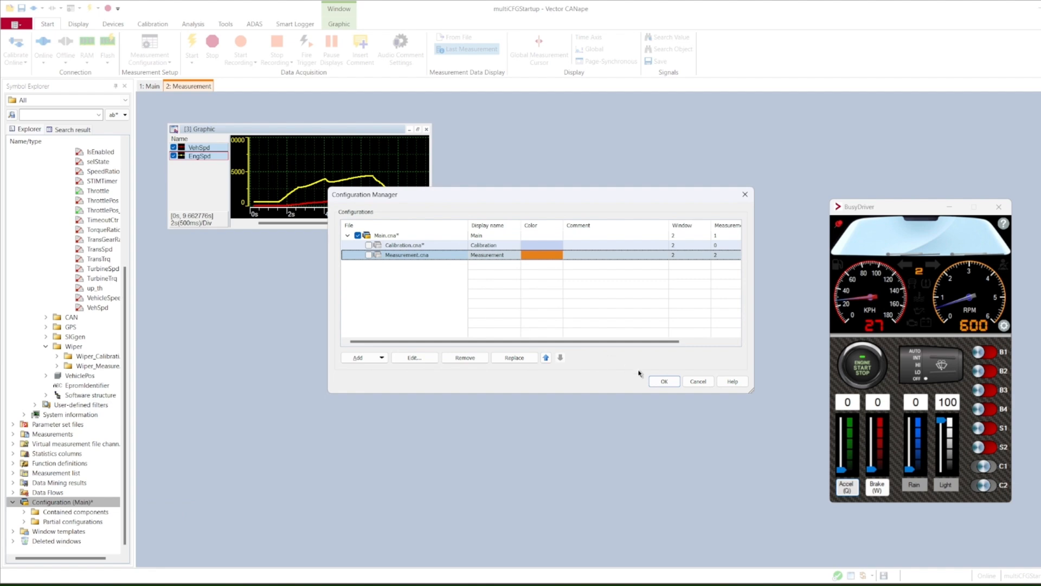
pyautogui.click(667, 382)
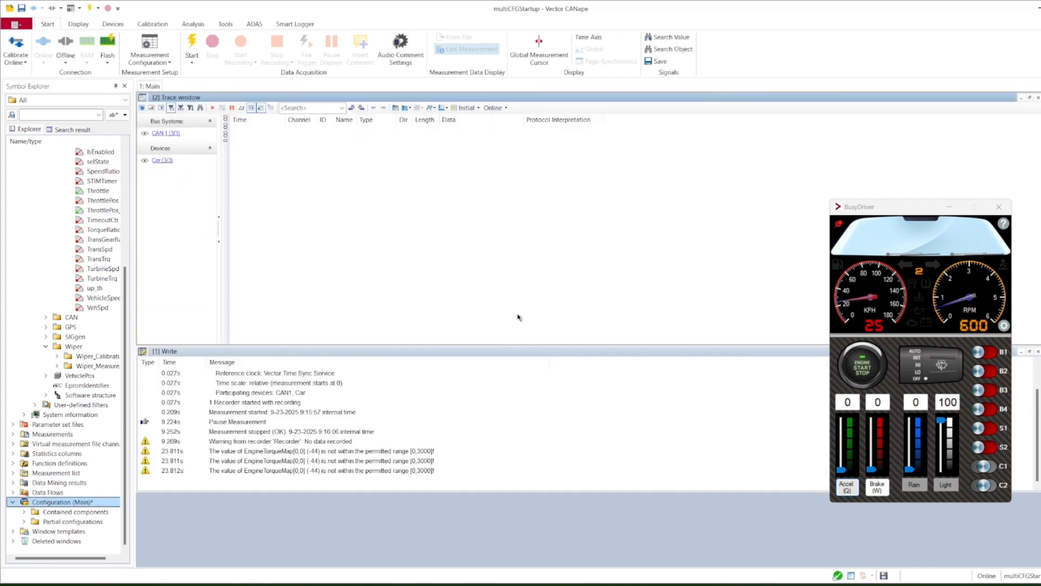